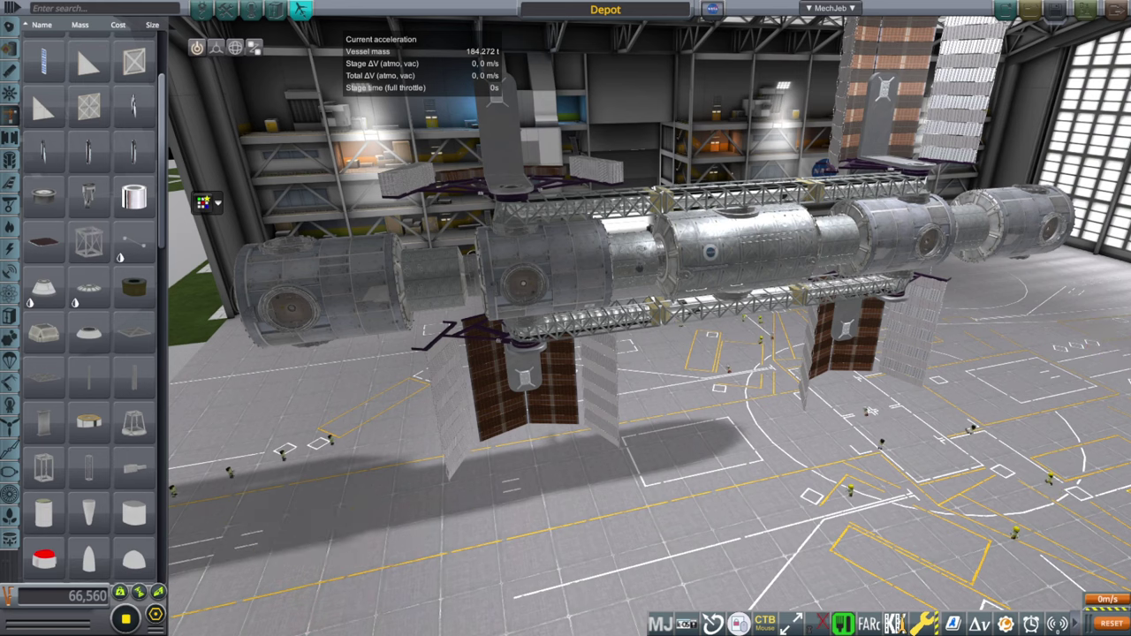
# Examine the Depot station's modules, trusses and solar arrays from the side and from its docking end.
pyautogui.moveTo(743, 530); pyautogui.dragTo(743, 493)
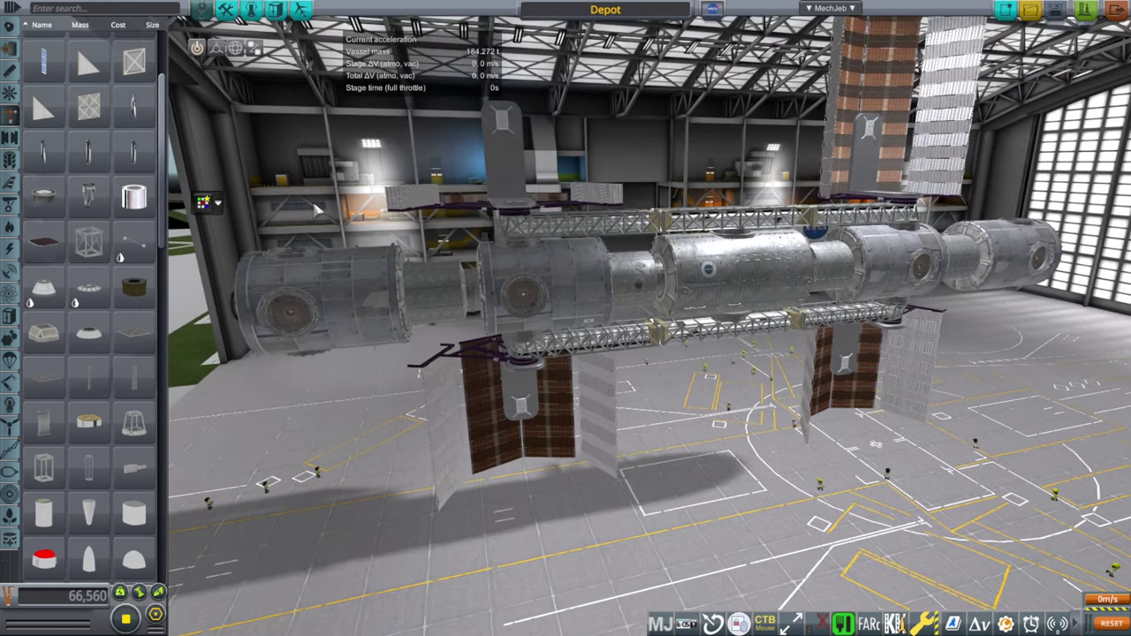
pyautogui.moveTo(824, 398); pyautogui.dragTo(599, 464)
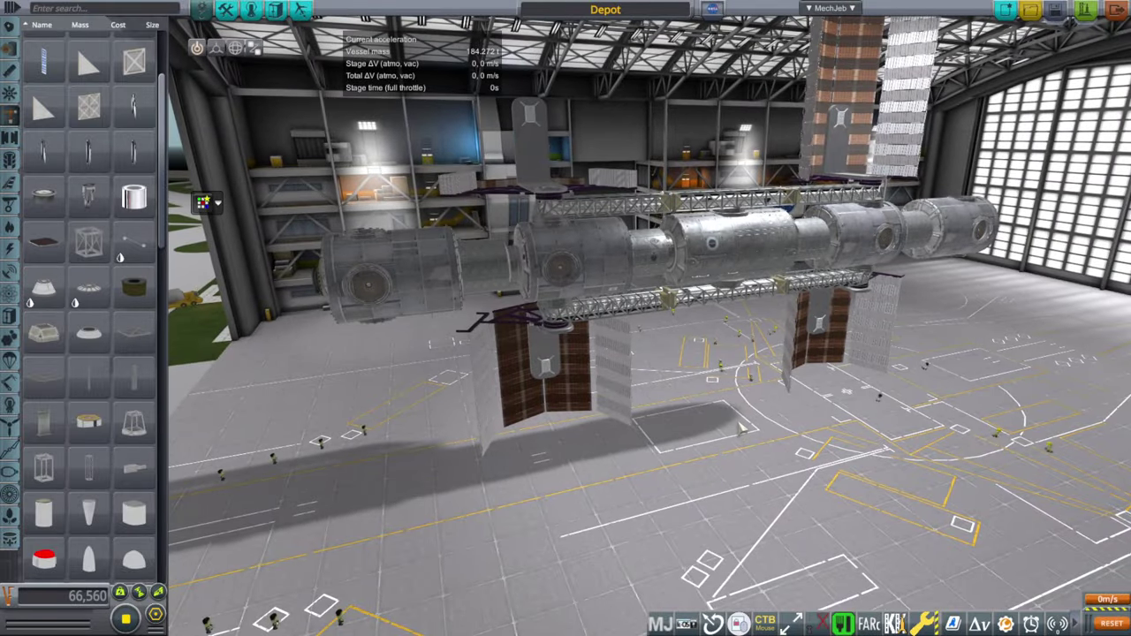
pyautogui.scroll(2, 736, 376)
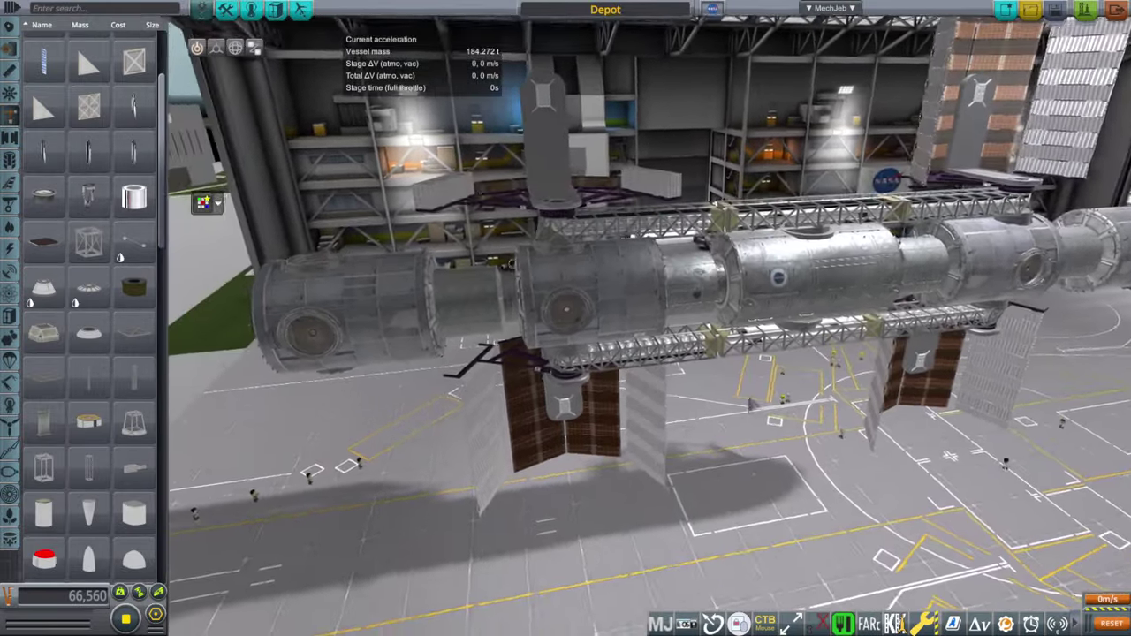
pyautogui.moveTo(752, 405); pyautogui.dragTo(424, 420)
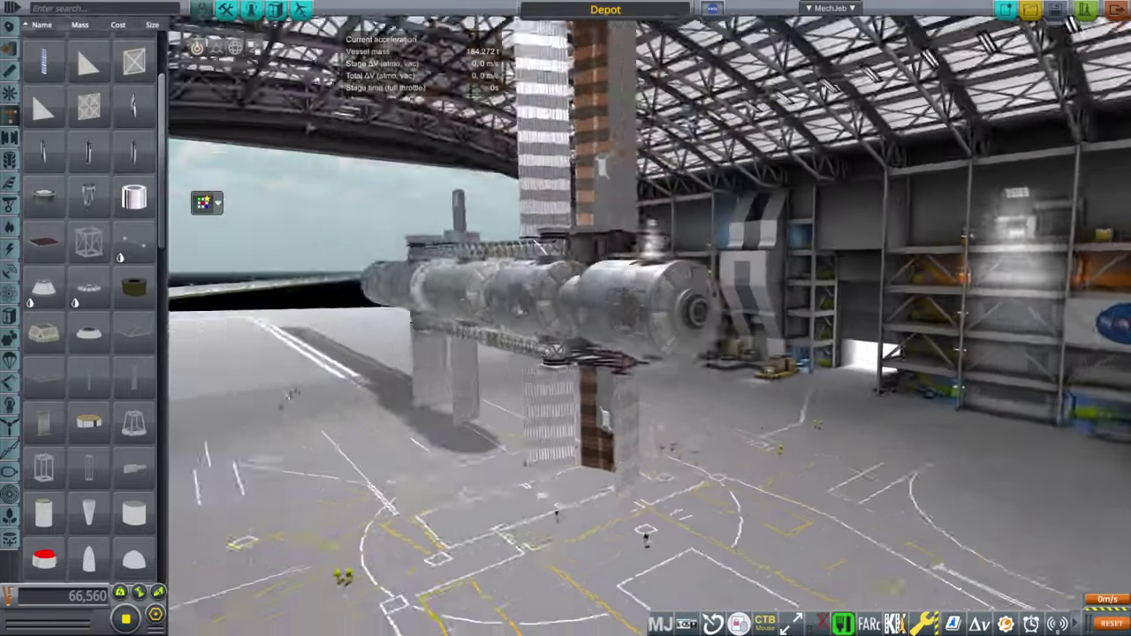
pyautogui.moveTo(541, 248); pyautogui.dragTo(723, 243)
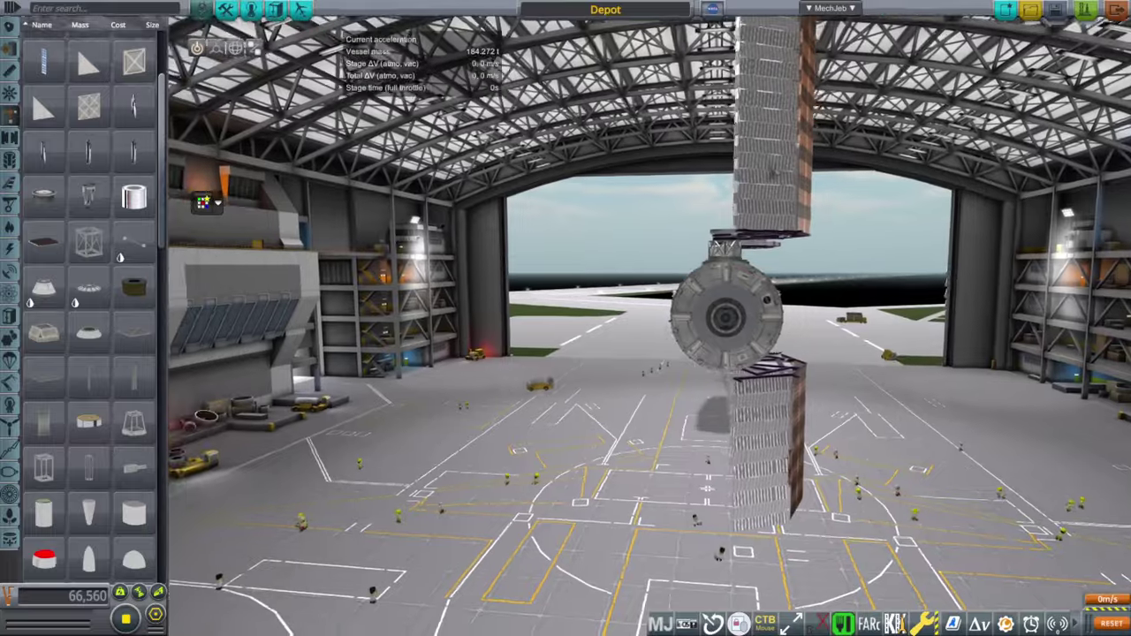
pyautogui.moveTo(771, 168); pyautogui.dragTo(864, 205)
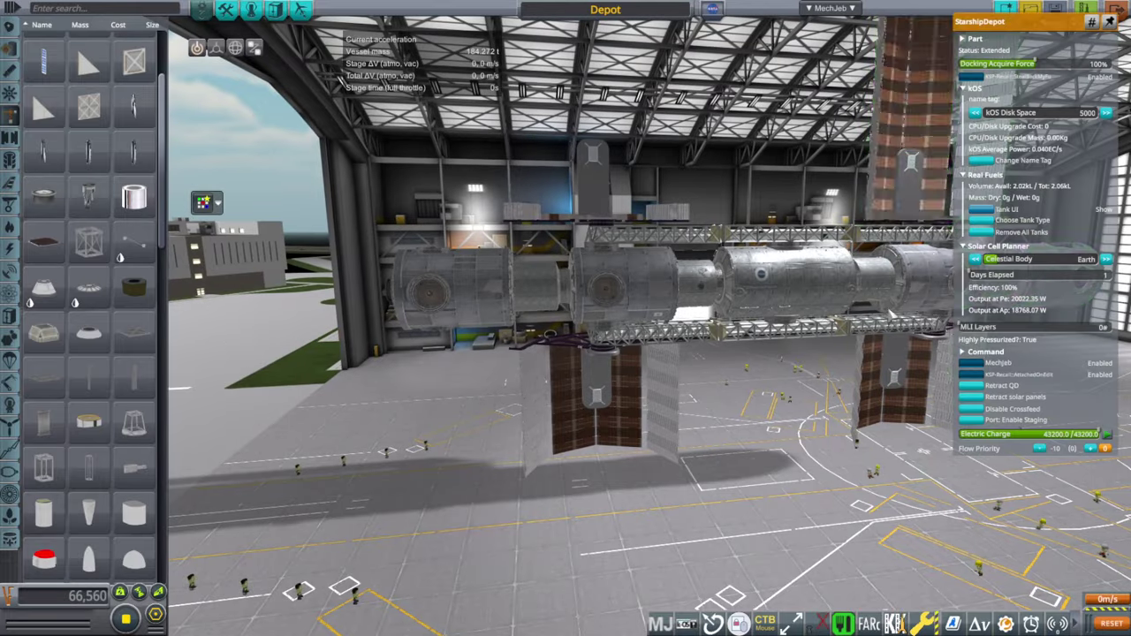
# Inspect Depot's end module and docking port, close the StarshipDepot part settings, and examine the station's underside and truss structure.
pyautogui.moveTo(891, 314); pyautogui.dragTo(718, 493)
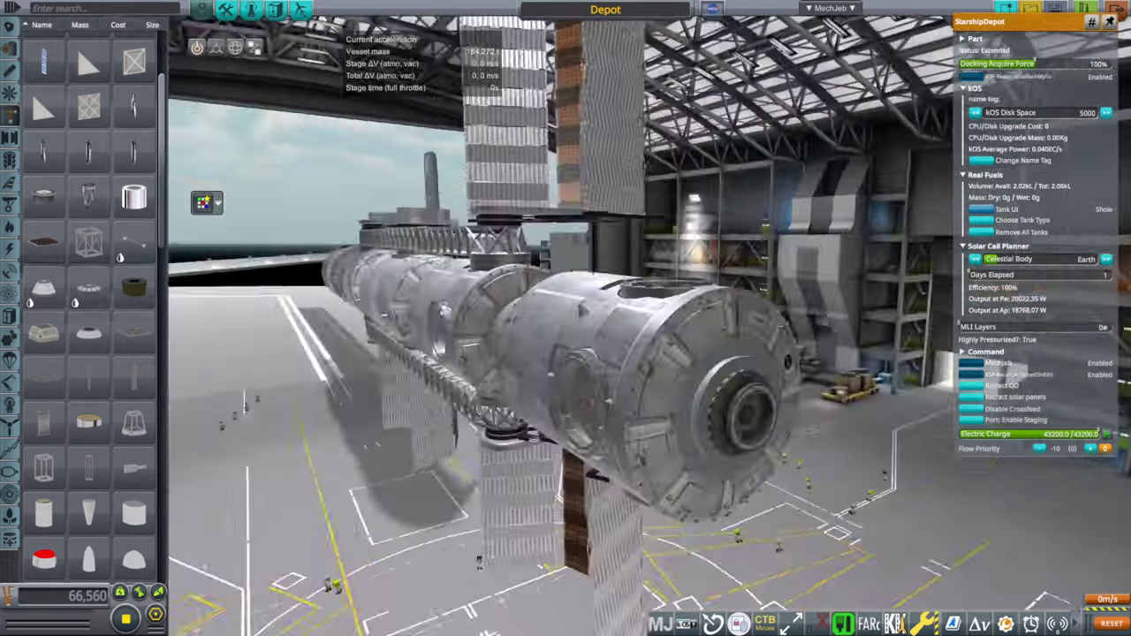
pyautogui.moveTo(716, 265); pyautogui.dragTo(492, 276)
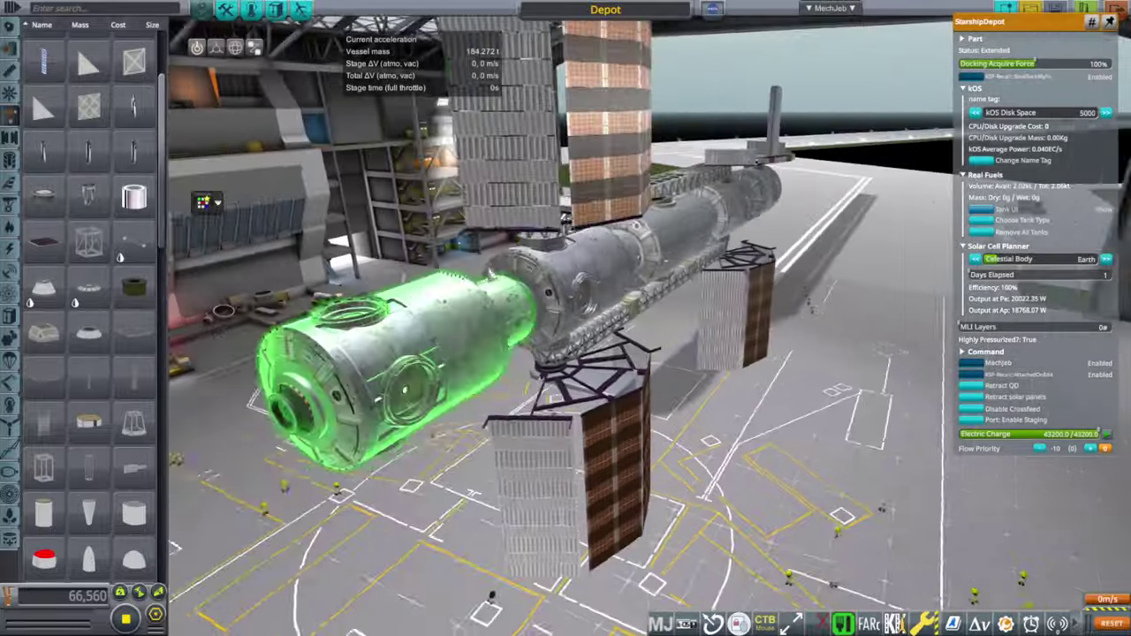
pyautogui.moveTo(566, 296); pyautogui.dragTo(760, 163)
pyautogui.click(676, 371)
pyautogui.moveTo(848, 349); pyautogui.dragTo(781, 232)
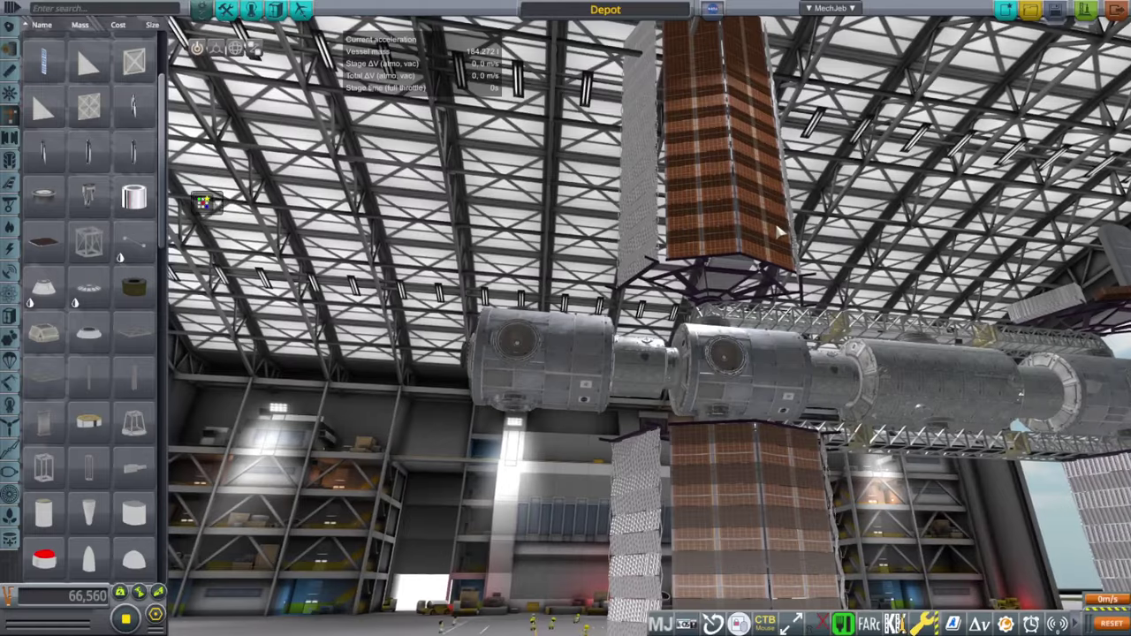
pyautogui.moveTo(815, 174); pyautogui.dragTo(859, 364)
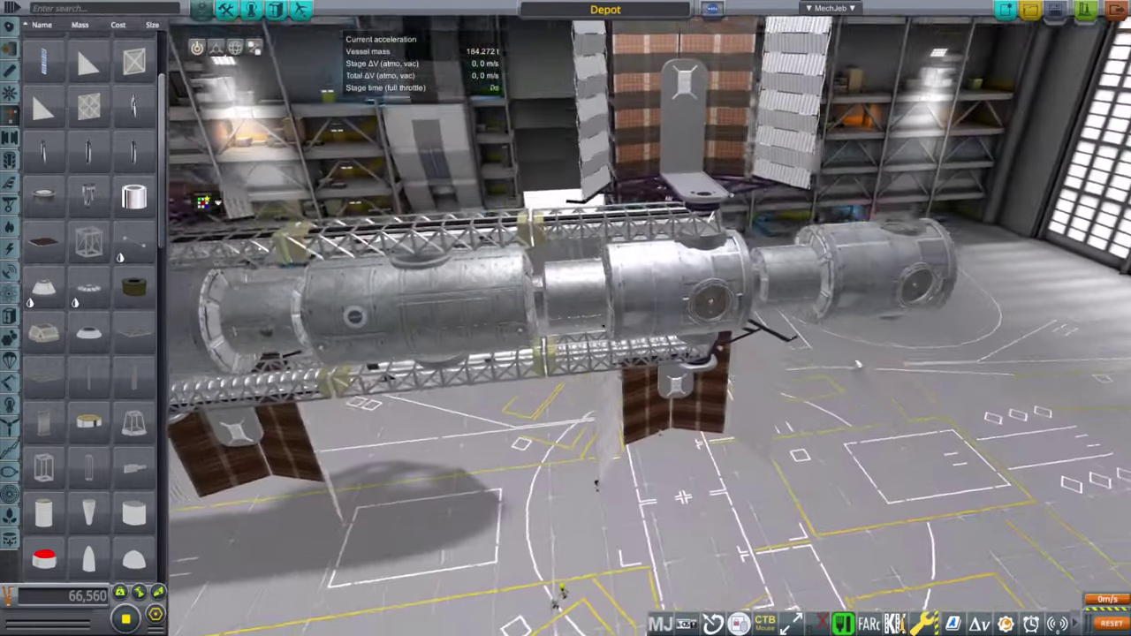
pyautogui.moveTo(1105, 200); pyautogui.dragTo(975, 120)
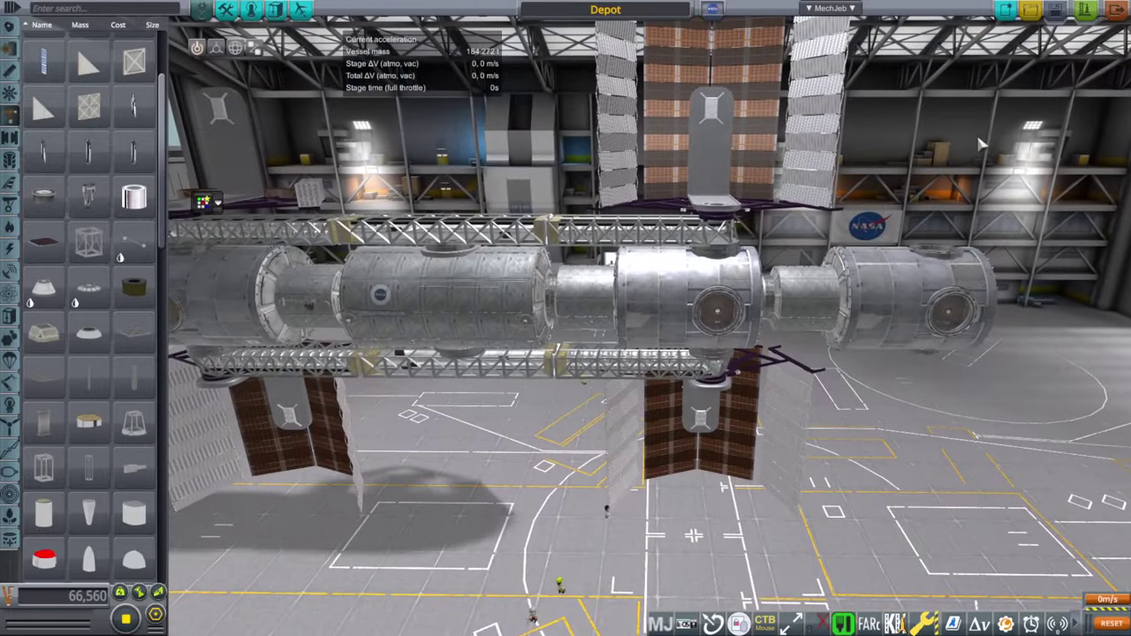
pyautogui.scroll(-4, 998, 264)
pyautogui.moveTo(997, 266); pyautogui.dragTo(1004, 232)
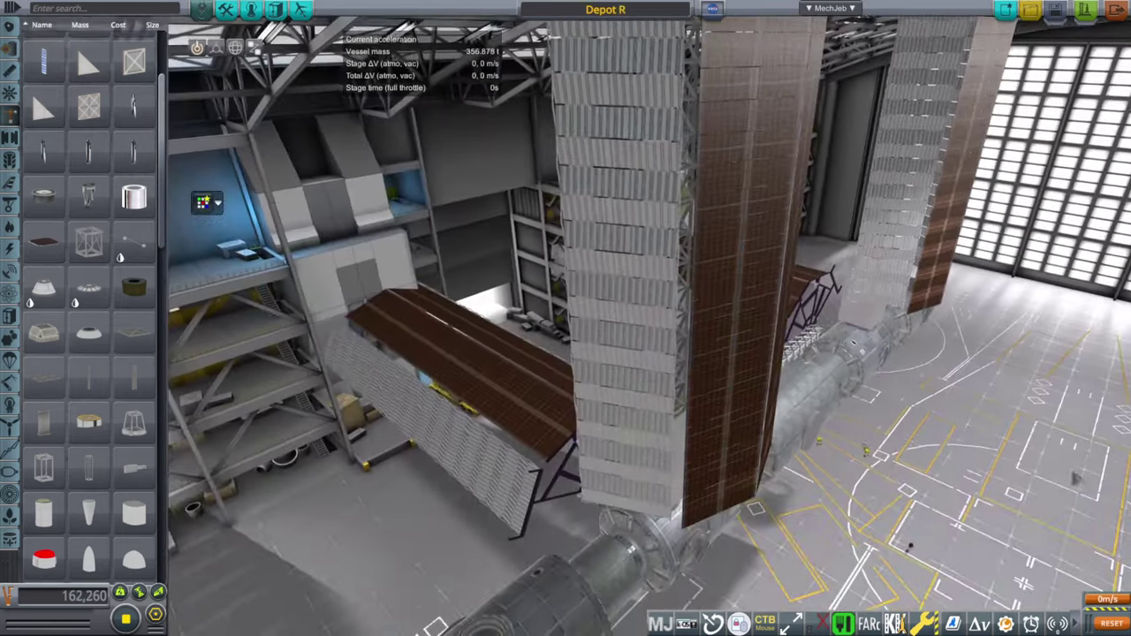
# Expand the editor space beyond the hangar around the Depot R station.
pyautogui.moveTo(1077, 478); pyautogui.dragTo(973, 469)
pyautogui.click(789, 624)
pyautogui.scroll(-5, 921, 392)
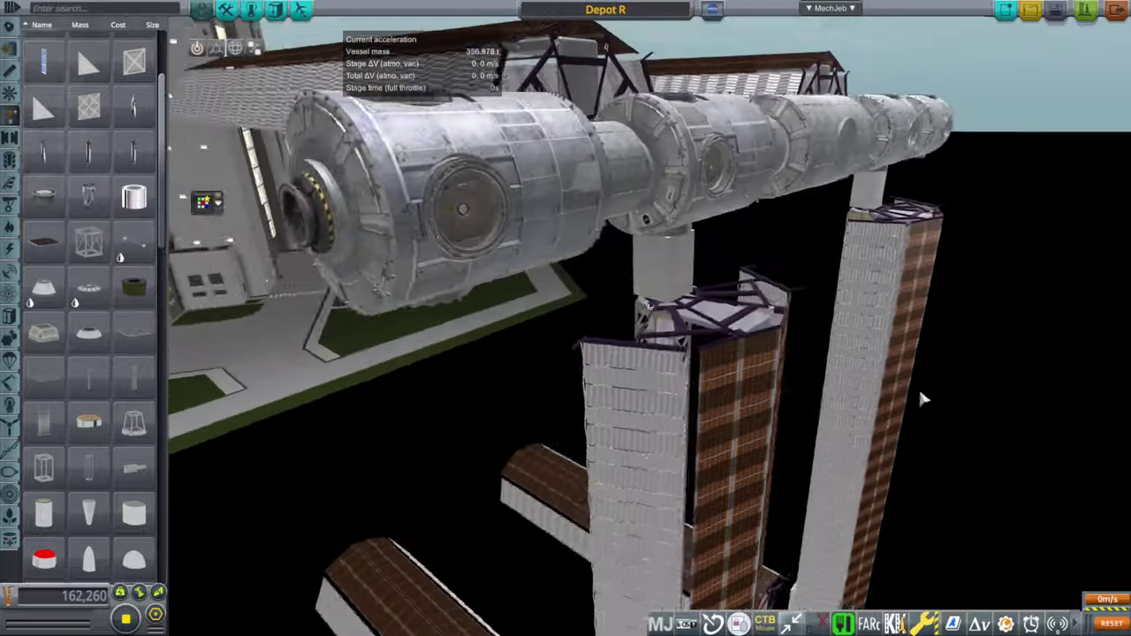
# Examine Depot R's upper and lower module rows, the vertical trusses joining them, and the extended solar arrays.
pyautogui.moveTo(921, 392); pyautogui.dragTo(544, 579)
pyautogui.scroll(-3, 353, 535)
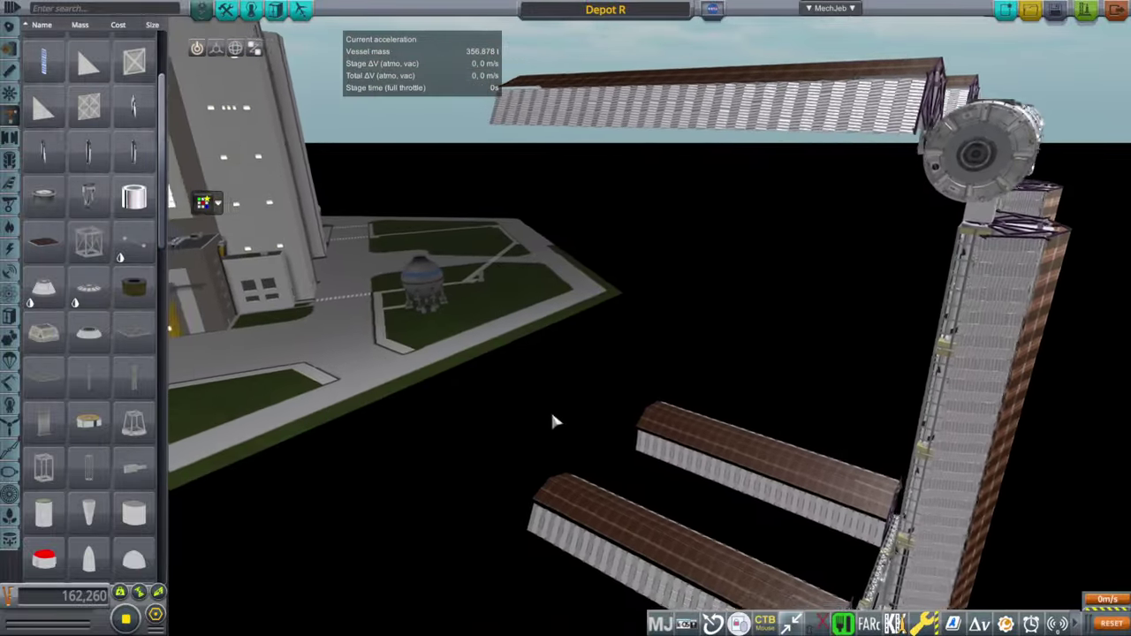
pyautogui.moveTo(552, 411); pyautogui.dragTo(824, 311)
pyautogui.moveTo(446, 475); pyautogui.dragTo(734, 318)
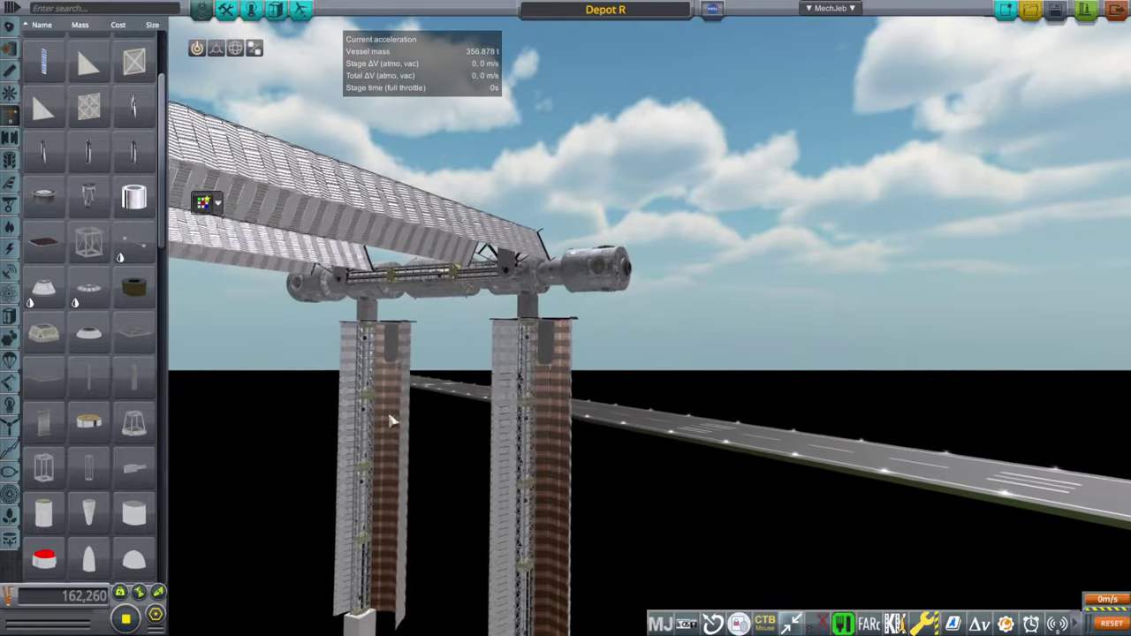
pyautogui.moveTo(574, 354); pyautogui.dragTo(632, 284)
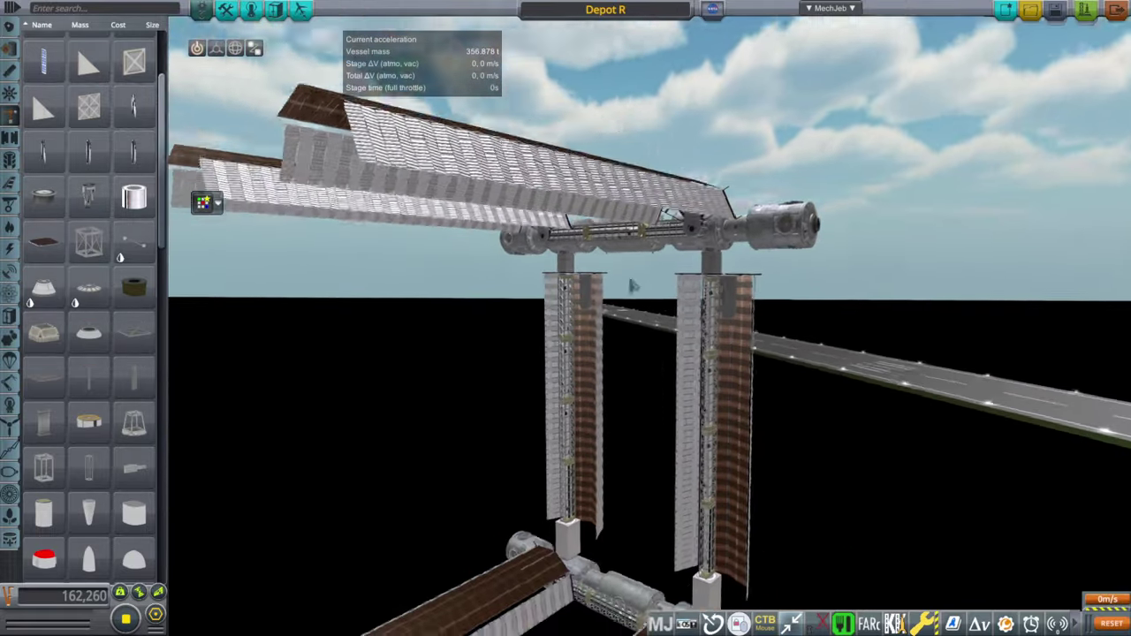
pyautogui.moveTo(711, 226); pyautogui.dragTo(668, 231)
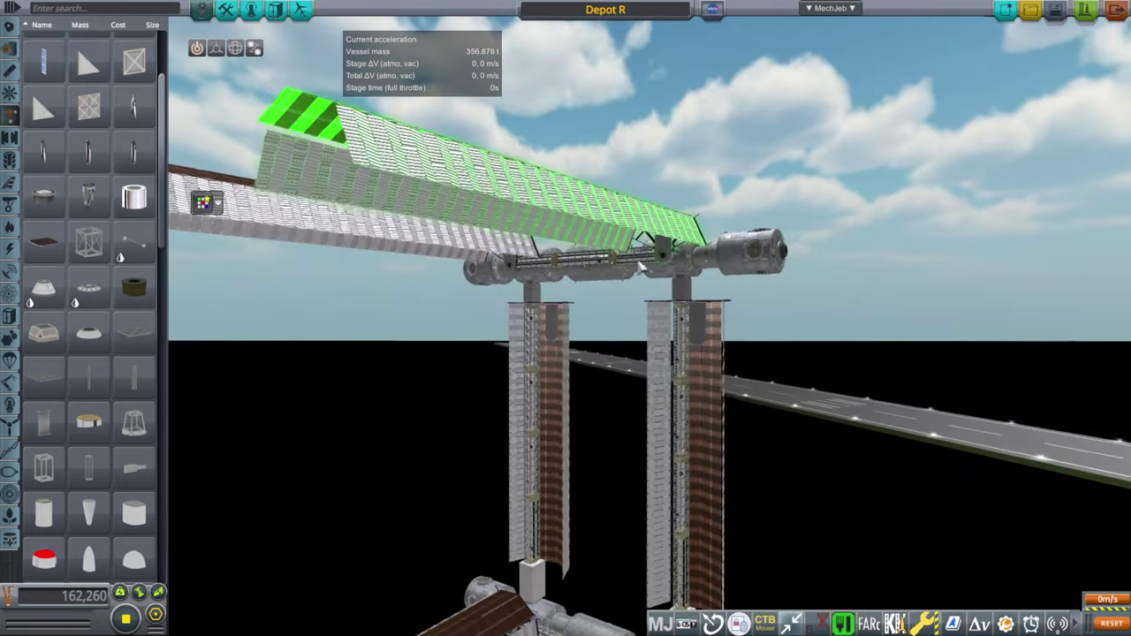
pyautogui.moveTo(857, 302); pyautogui.dragTo(786, 463)
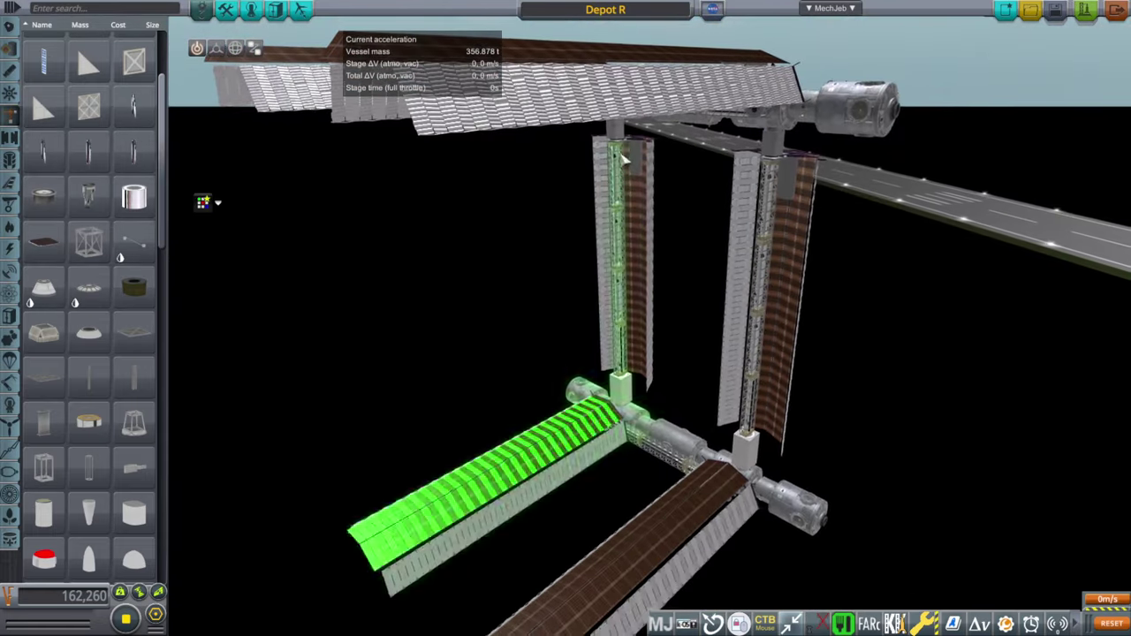
pyautogui.moveTo(814, 220); pyautogui.dragTo(610, 354)
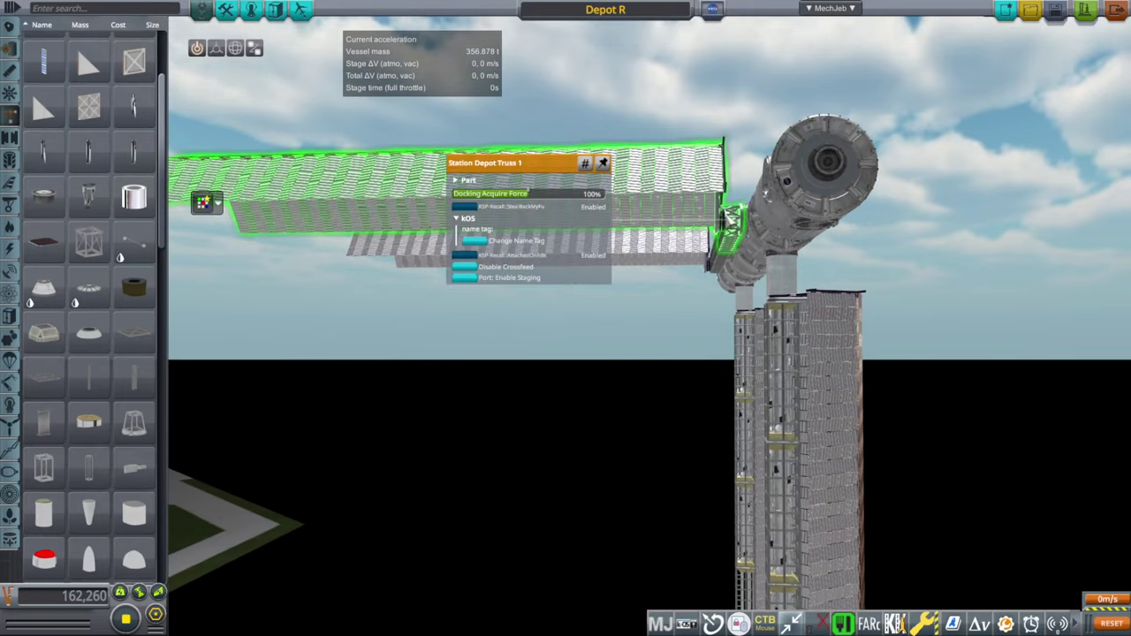
# Retract the solar panels of the StarshipDepot array nearest the upper module row's end, and close its part settings.
pyautogui.rightClick(724, 217)
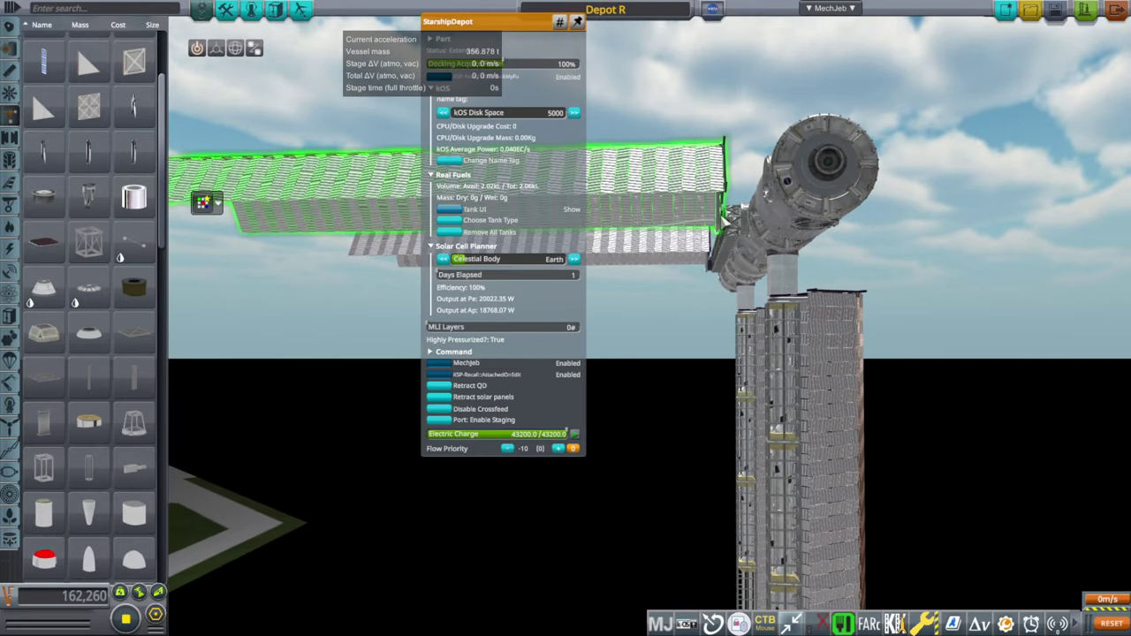
pyautogui.click(446, 401)
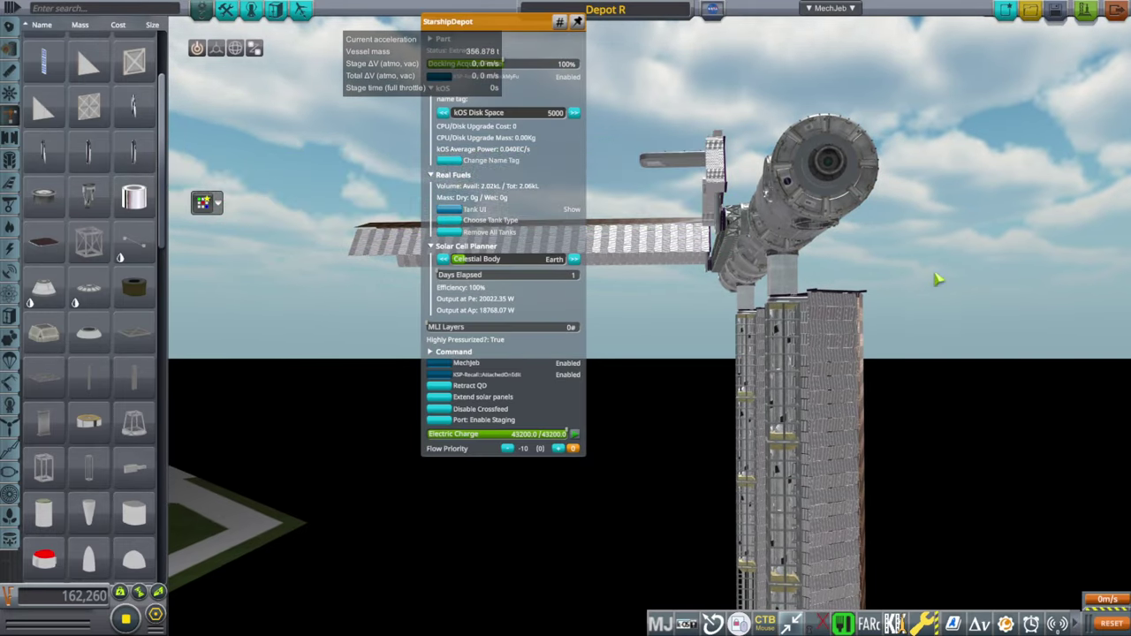
pyautogui.click(971, 271)
# Compare the retracted solar array with Depot R's extended arrays from the side, the end and above.
pyautogui.moveTo(970, 272); pyautogui.dragTo(243, 432)
pyautogui.moveTo(762, 305); pyautogui.dragTo(708, 134)
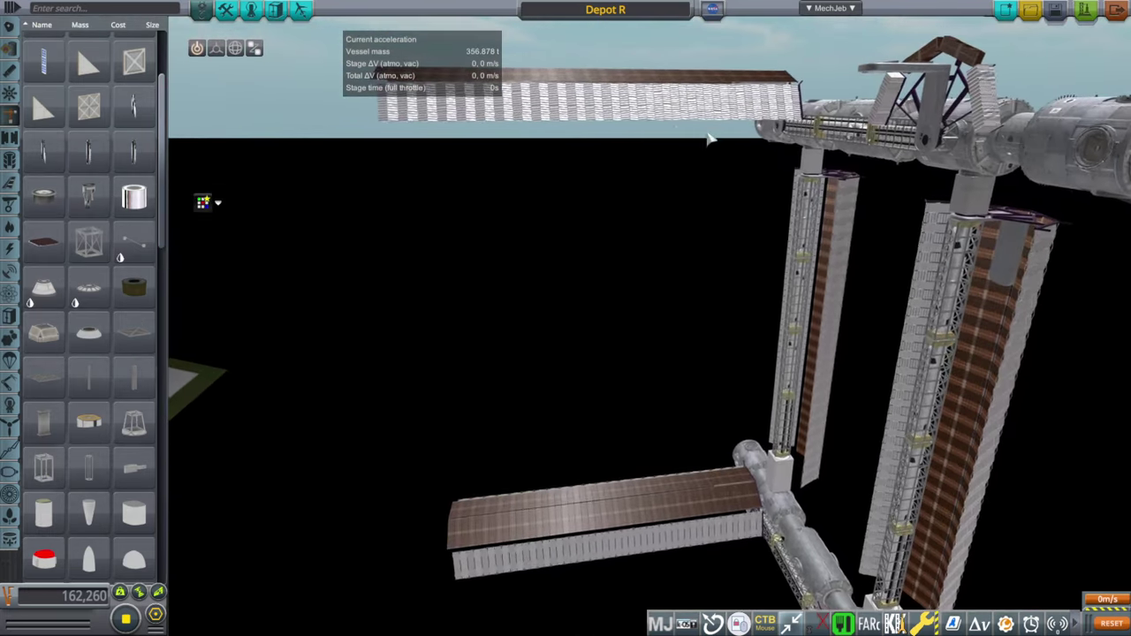
pyautogui.moveTo(670, 456); pyautogui.dragTo(606, 351)
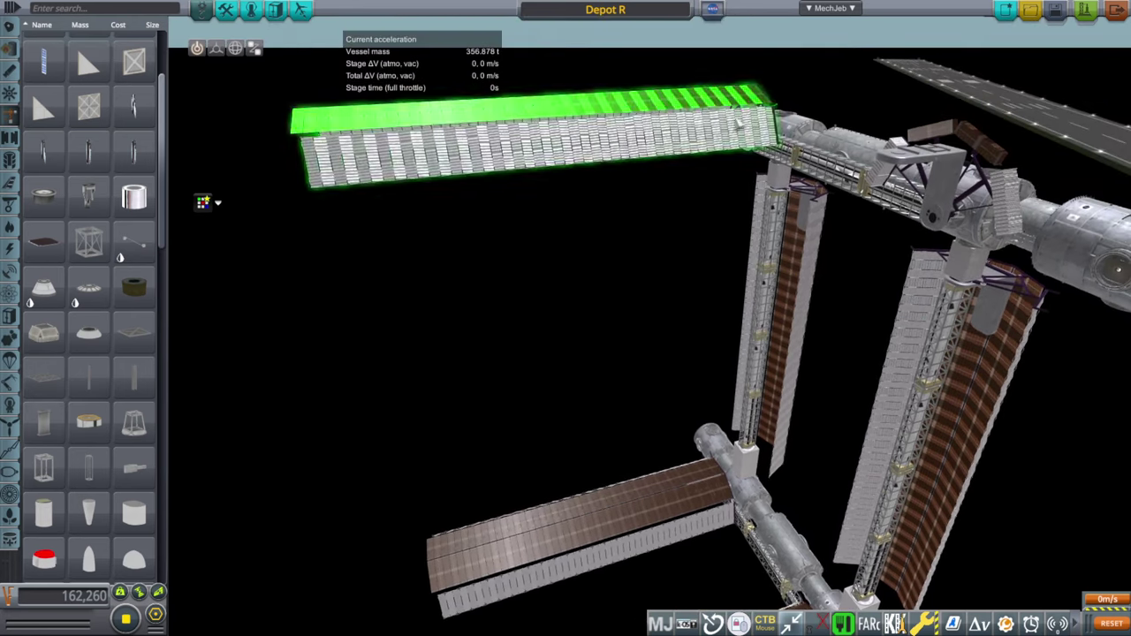
pyautogui.moveTo(708, 147); pyautogui.dragTo(371, 336)
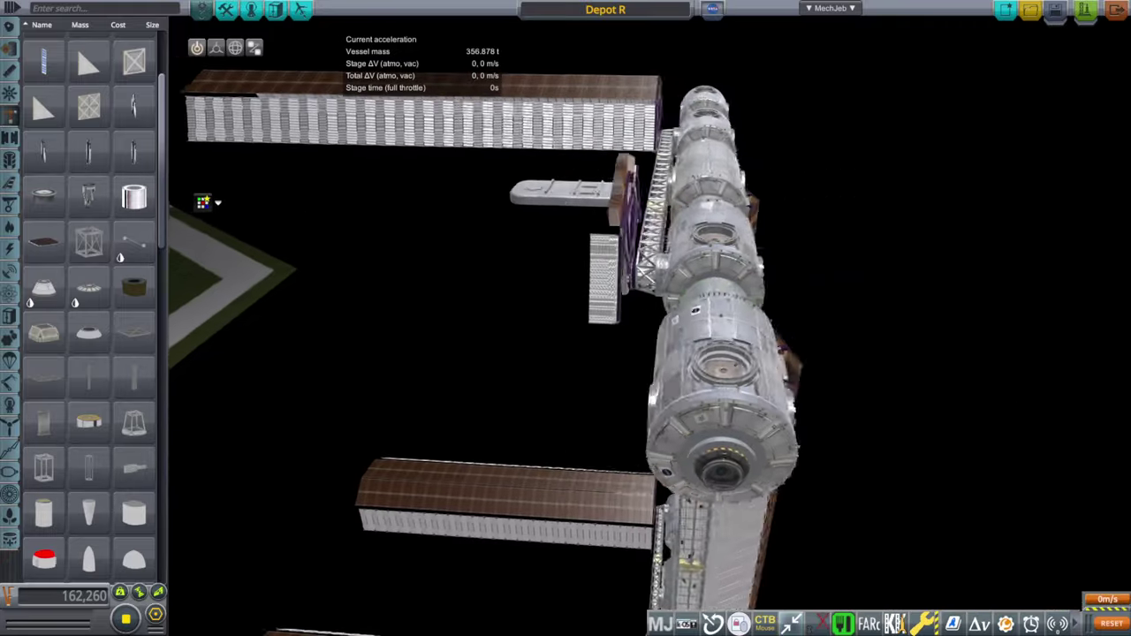
pyautogui.moveTo(985, 349); pyautogui.dragTo(305, 375)
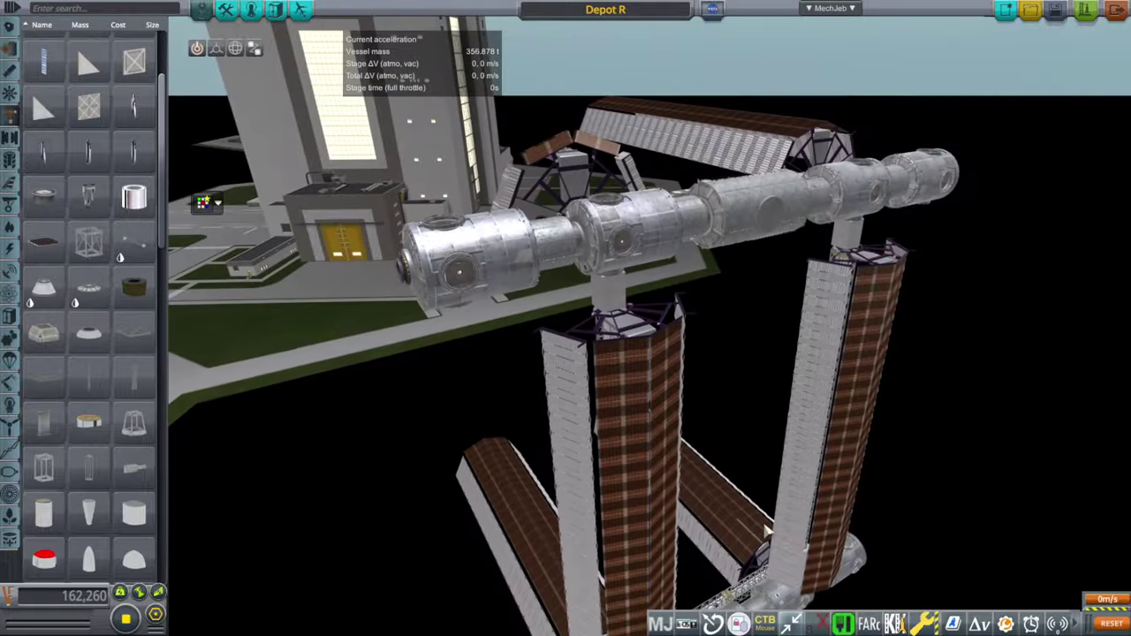
pyautogui.moveTo(767, 530); pyautogui.dragTo(1011, 427)
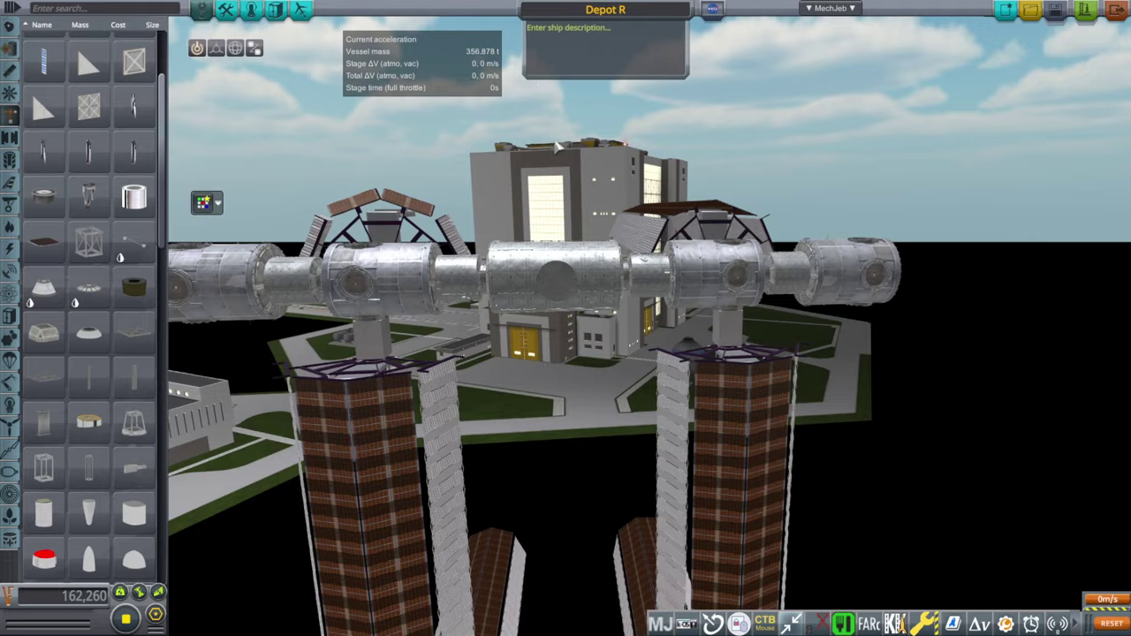
pyautogui.moveTo(853, 442); pyautogui.dragTo(650, 396)
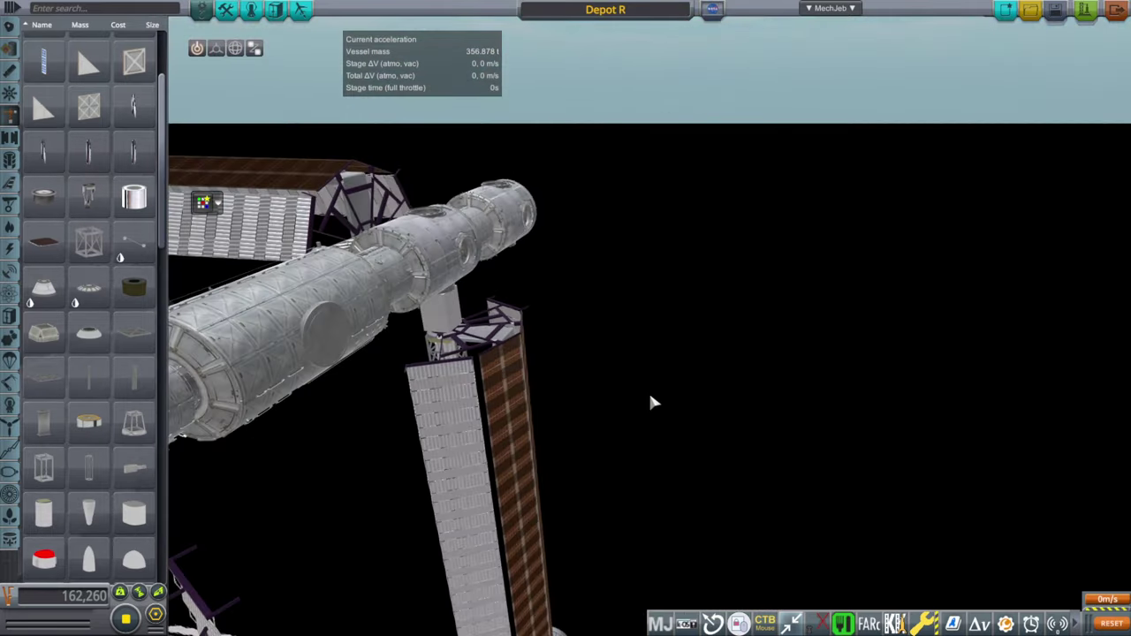
pyautogui.moveTo(802, 195); pyautogui.dragTo(597, 414)
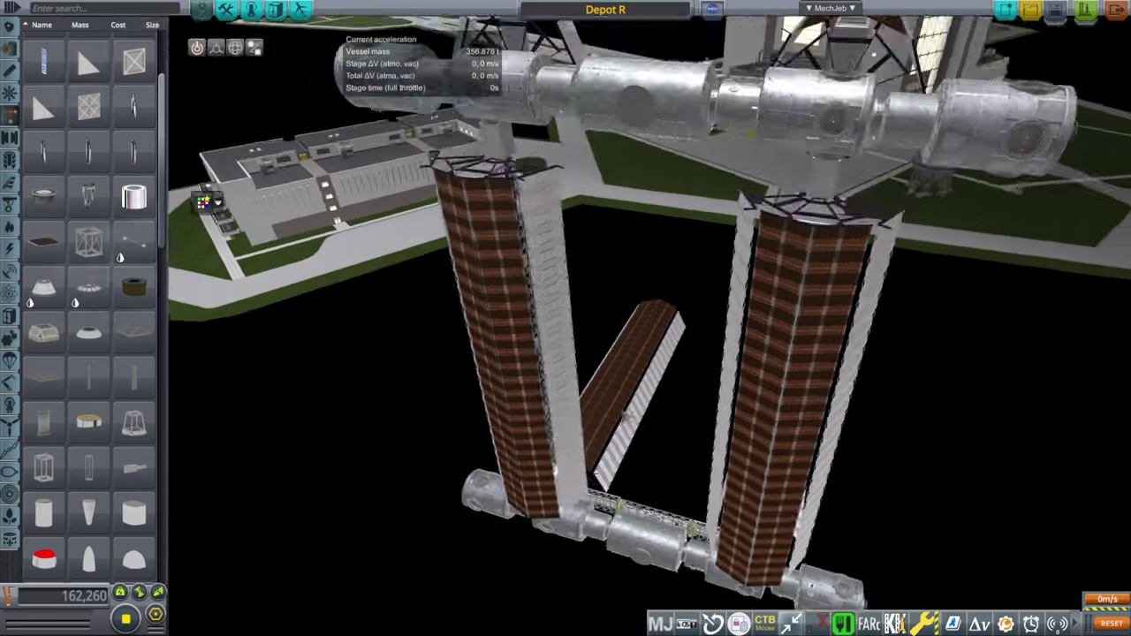
pyautogui.moveTo(624, 414); pyautogui.dragTo(1085, 309)
pyautogui.moveTo(1011, 203); pyautogui.dragTo(277, 328)
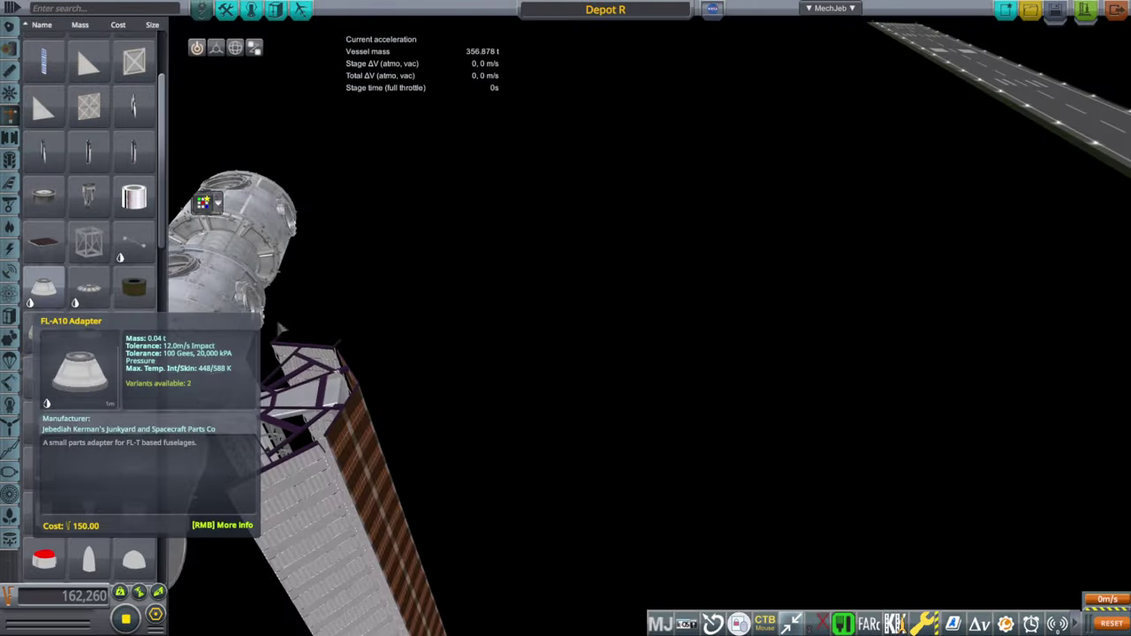
# Open the part settings of an extended StarshipDepot array and examine Depot R's module row, docking end and side ports.
pyautogui.rightClick(277, 328)
pyautogui.moveTo(446, 314); pyautogui.dragTo(670, 454)
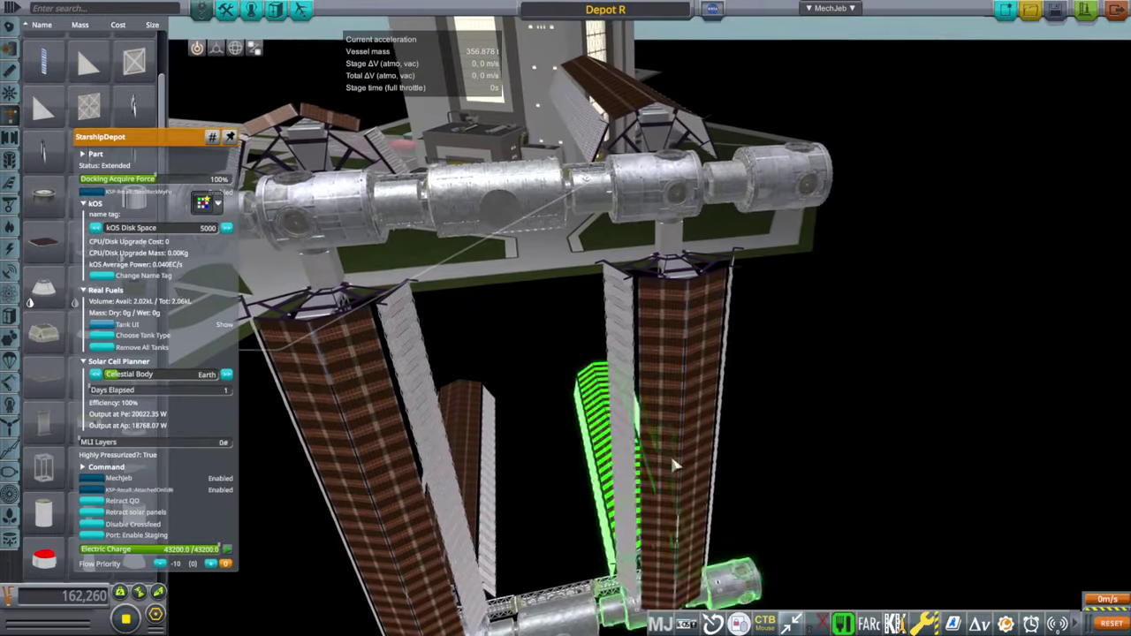
pyautogui.moveTo(811, 407); pyautogui.dragTo(392, 343)
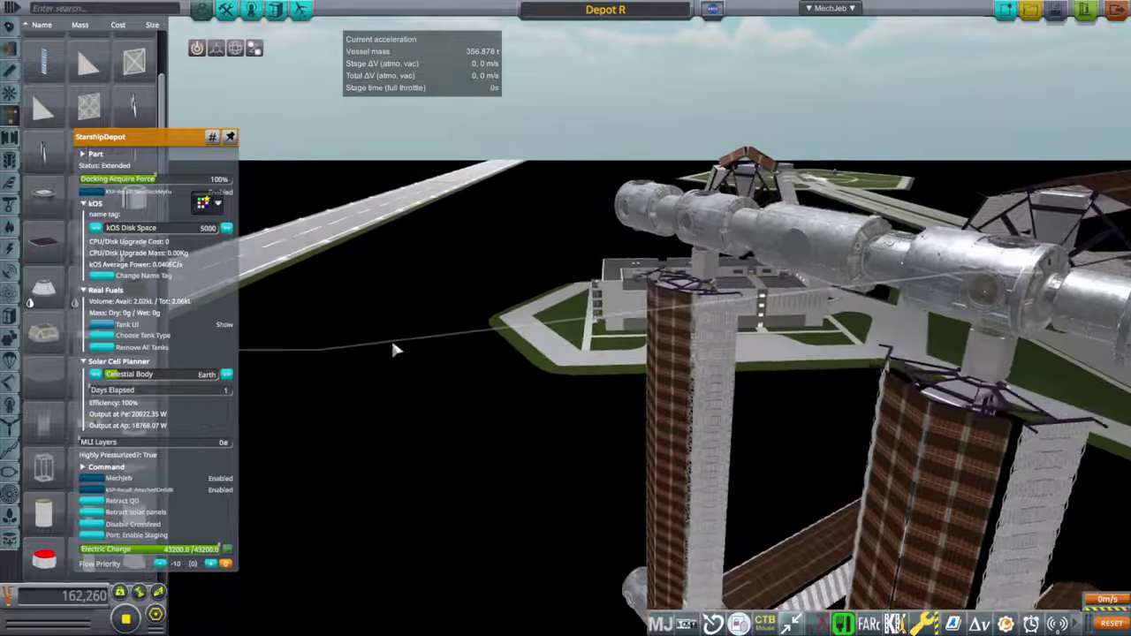
pyautogui.moveTo(1032, 378); pyautogui.dragTo(291, 292)
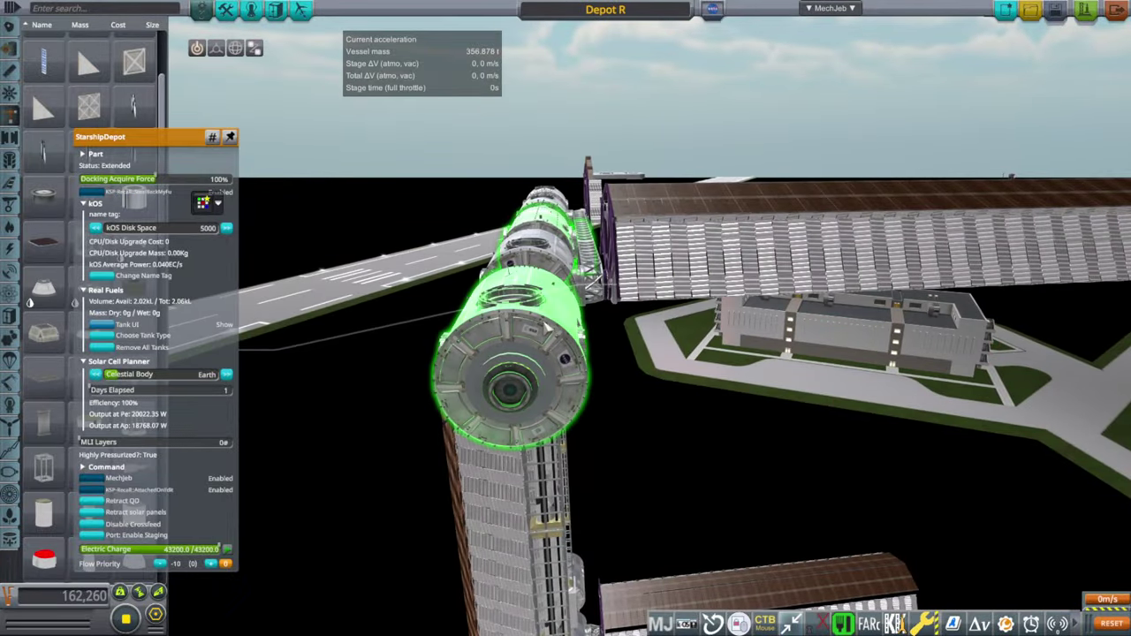
pyautogui.moveTo(547, 328); pyautogui.dragTo(1043, 221)
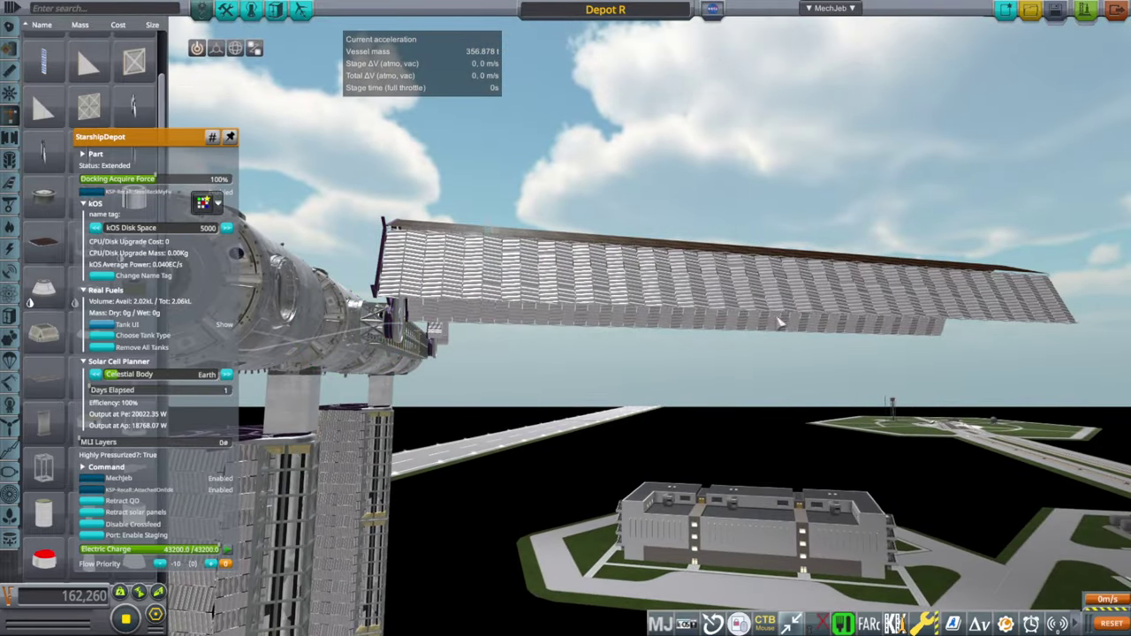
pyautogui.moveTo(753, 395); pyautogui.dragTo(1035, 389)
pyautogui.moveTo(451, 388); pyautogui.dragTo(890, 389)
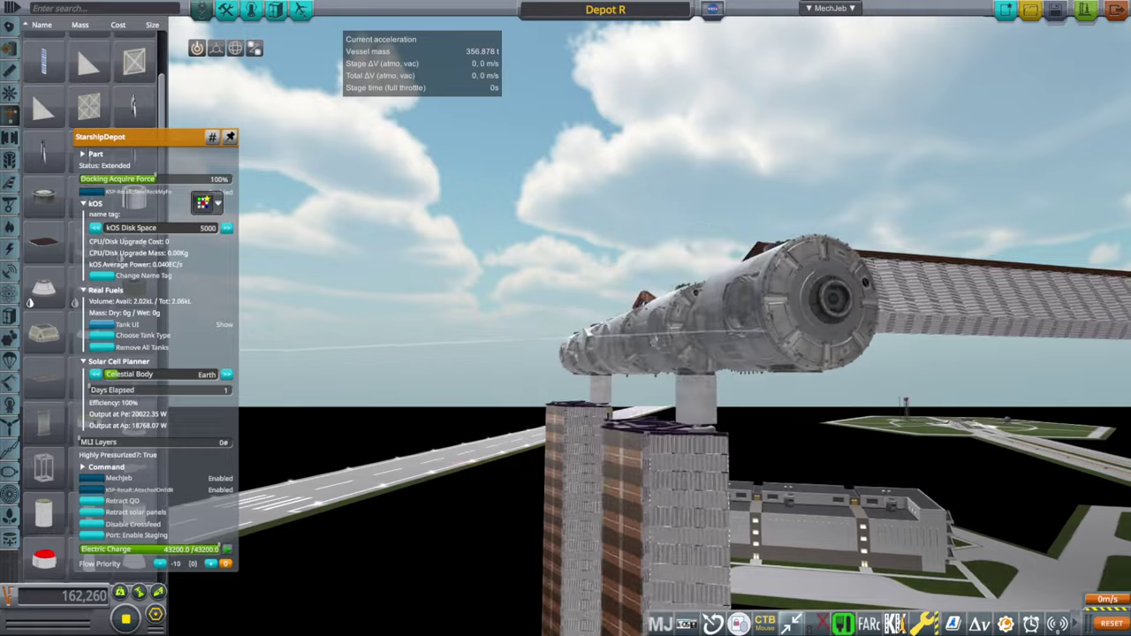
pyautogui.moveTo(386, 533); pyautogui.dragTo(685, 344)
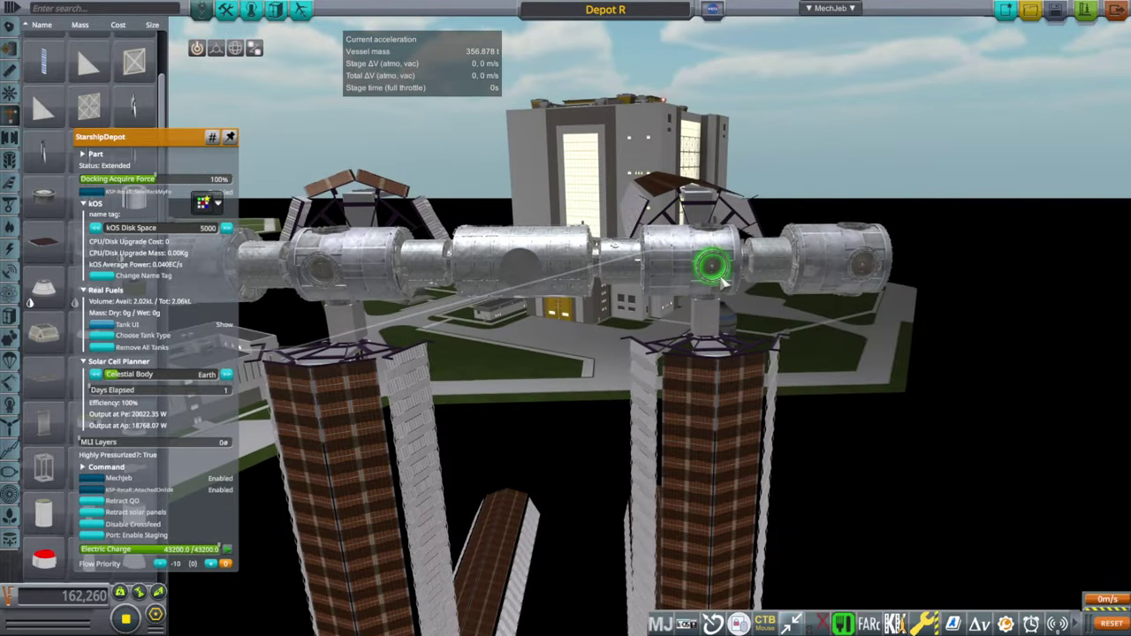
# Close the StarshipDepot part settings and examine Depot R's docking end, vertical trusses and lower solar arrays.
pyautogui.moveTo(703, 478); pyautogui.dragTo(1077, 152)
pyautogui.click(351, 334)
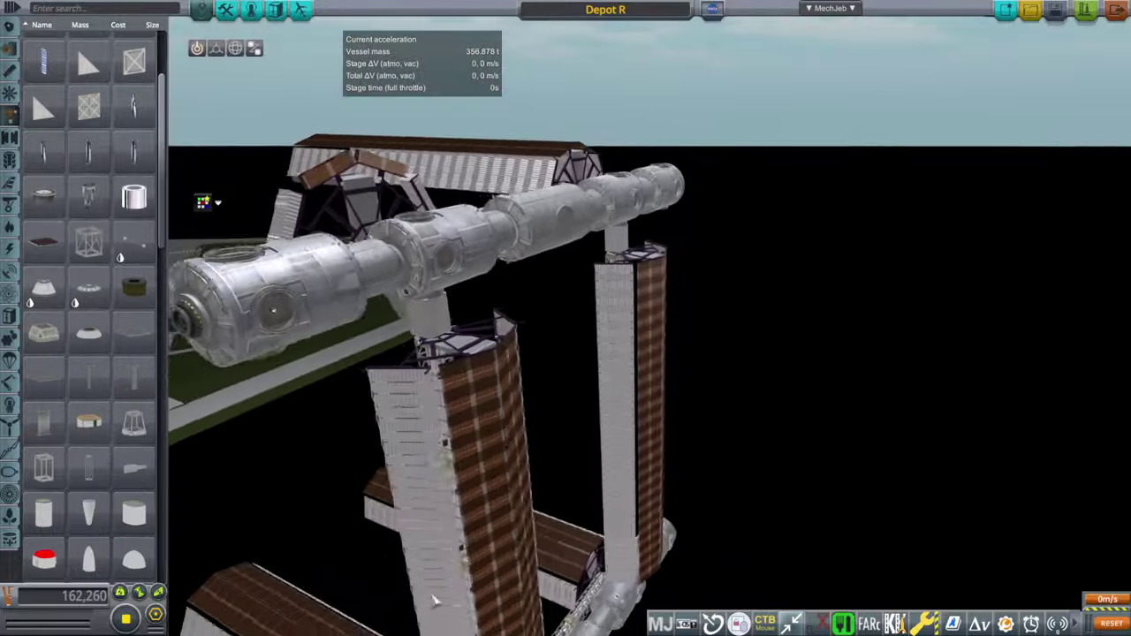
pyautogui.moveTo(434, 601); pyautogui.dragTo(616, 343)
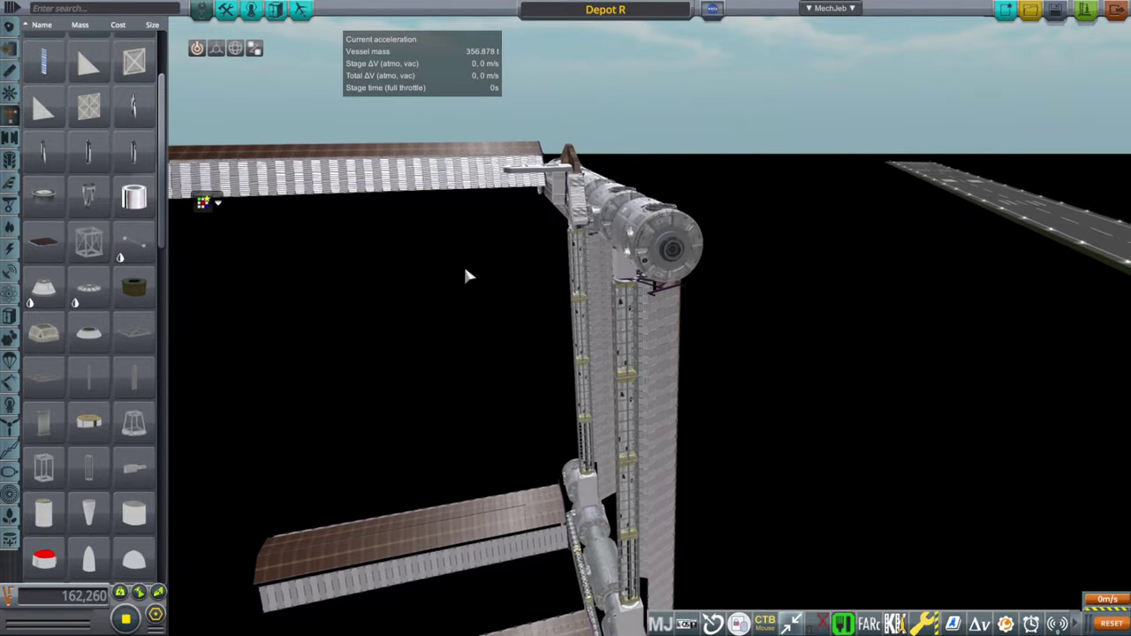
pyautogui.moveTo(467, 271); pyautogui.dragTo(866, 219)
pyautogui.moveTo(442, 269); pyautogui.dragTo(654, 345)
pyautogui.scroll(-4, 484, 541)
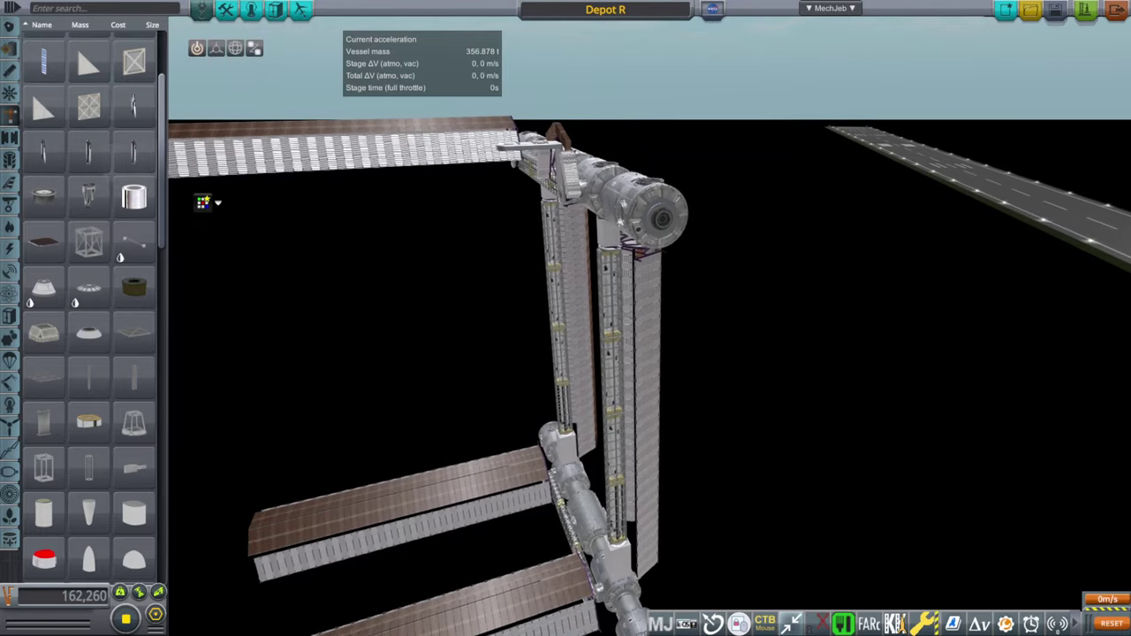
pyautogui.moveTo(274, 371); pyautogui.dragTo(1104, 222)
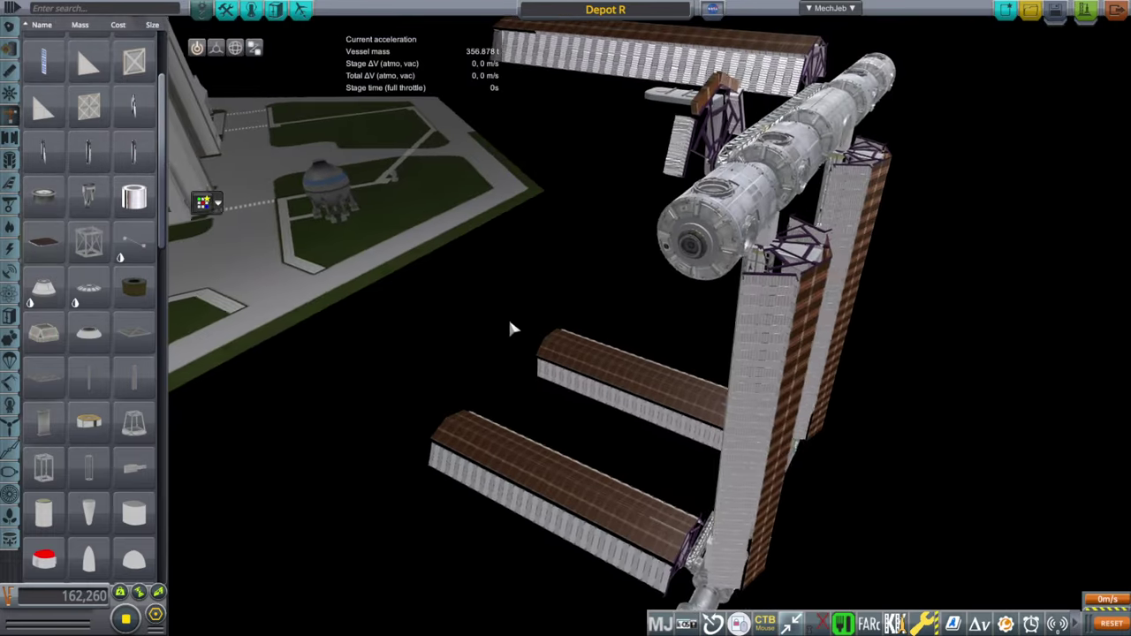
pyautogui.moveTo(510, 327); pyautogui.dragTo(981, 222)
pyautogui.moveTo(495, 353); pyautogui.dragTo(720, 168)
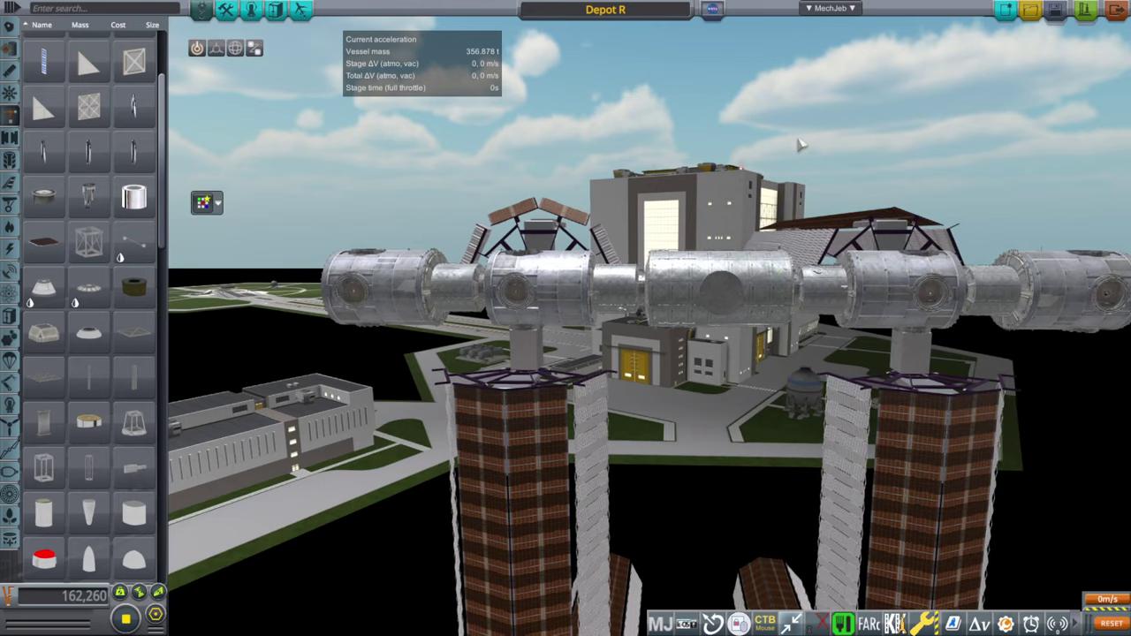
# Examine the side ports and connecting sections along Depot R's upper module row, above the two hanging solar arrays.
pyautogui.moveTo(647, 324); pyautogui.dragTo(633, 469)
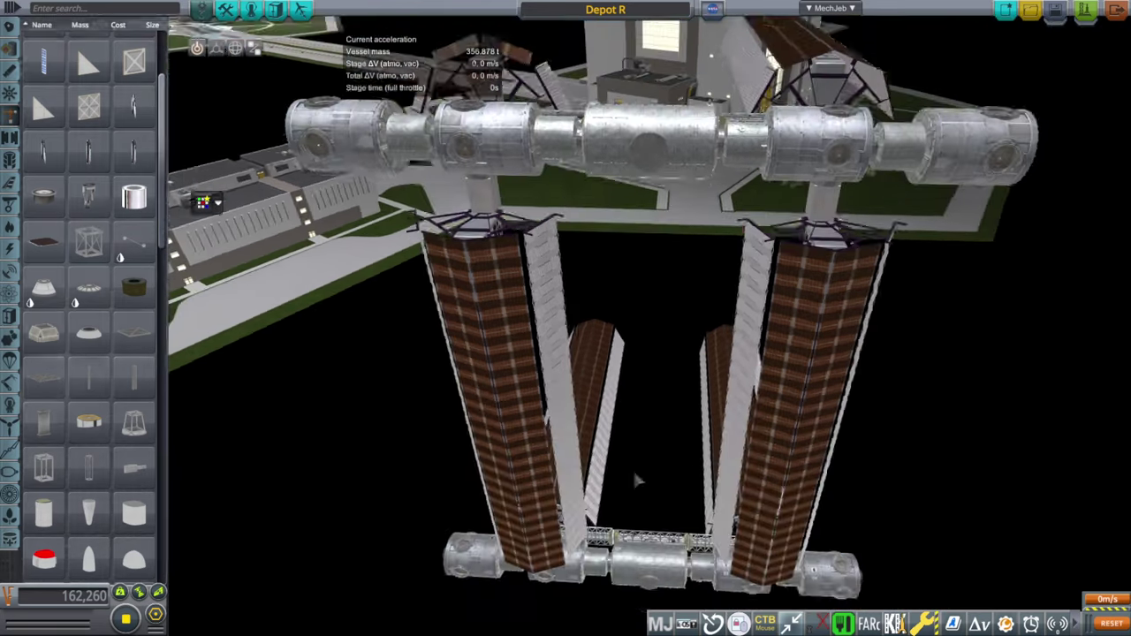
pyautogui.scroll(-5, 633, 469)
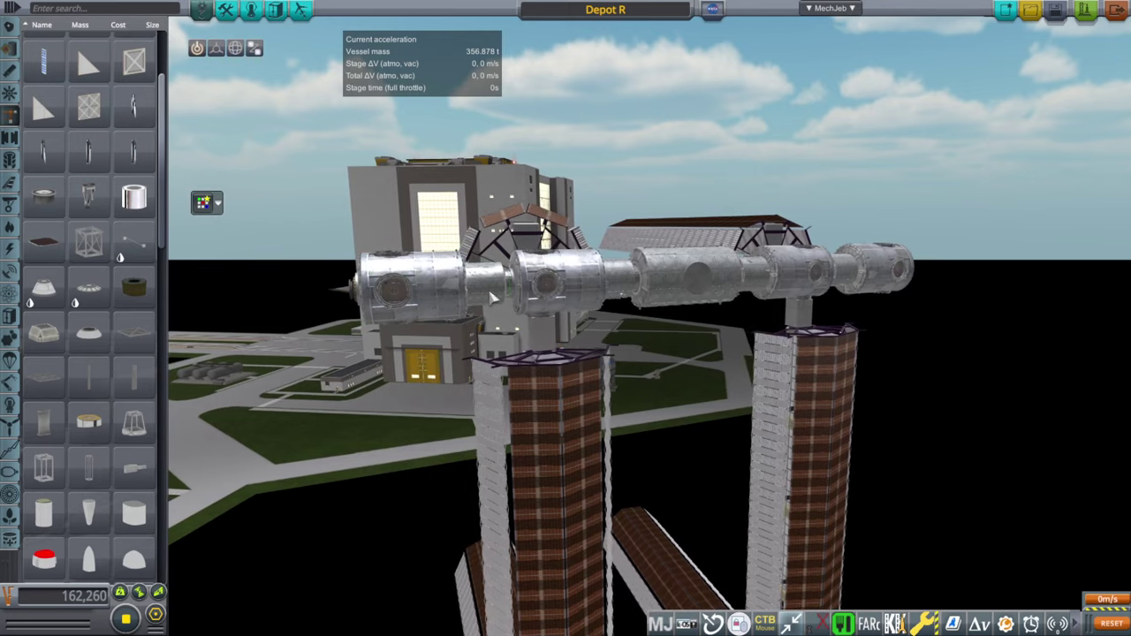
pyautogui.moveTo(1058, 184); pyautogui.dragTo(1038, 230)
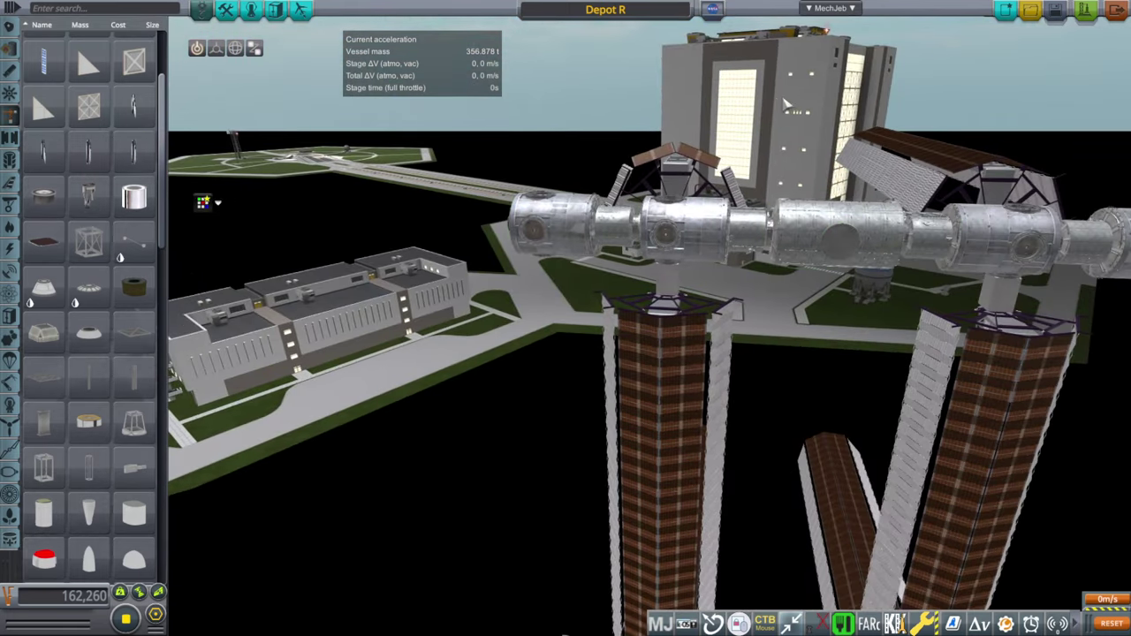
pyautogui.moveTo(757, 109); pyautogui.dragTo(412, 248)
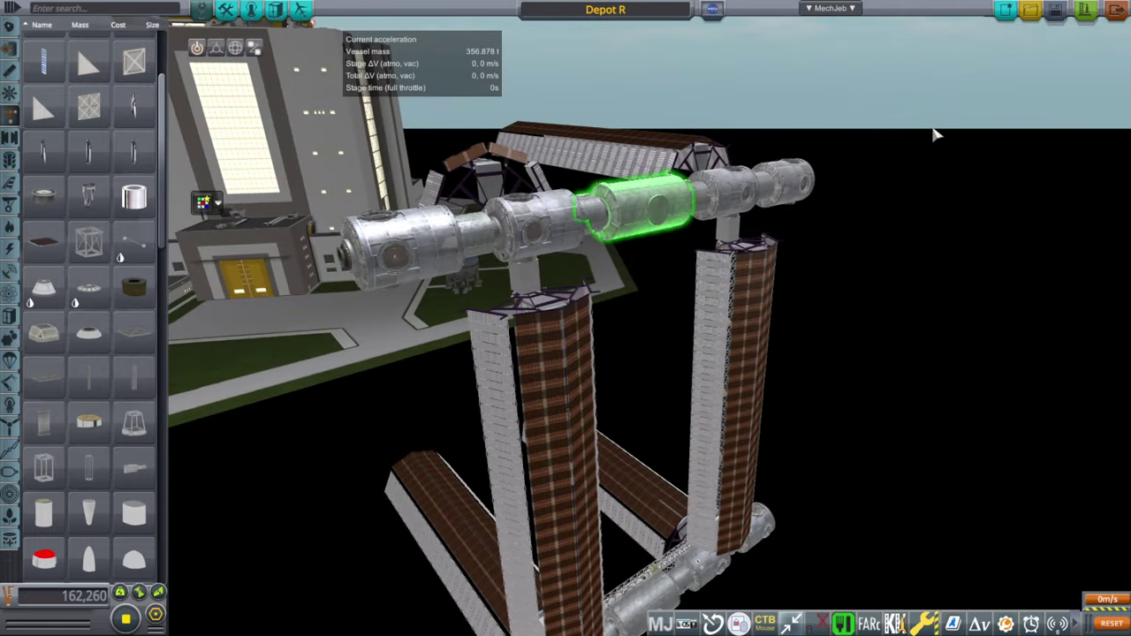
pyautogui.moveTo(937, 134); pyautogui.dragTo(599, 195)
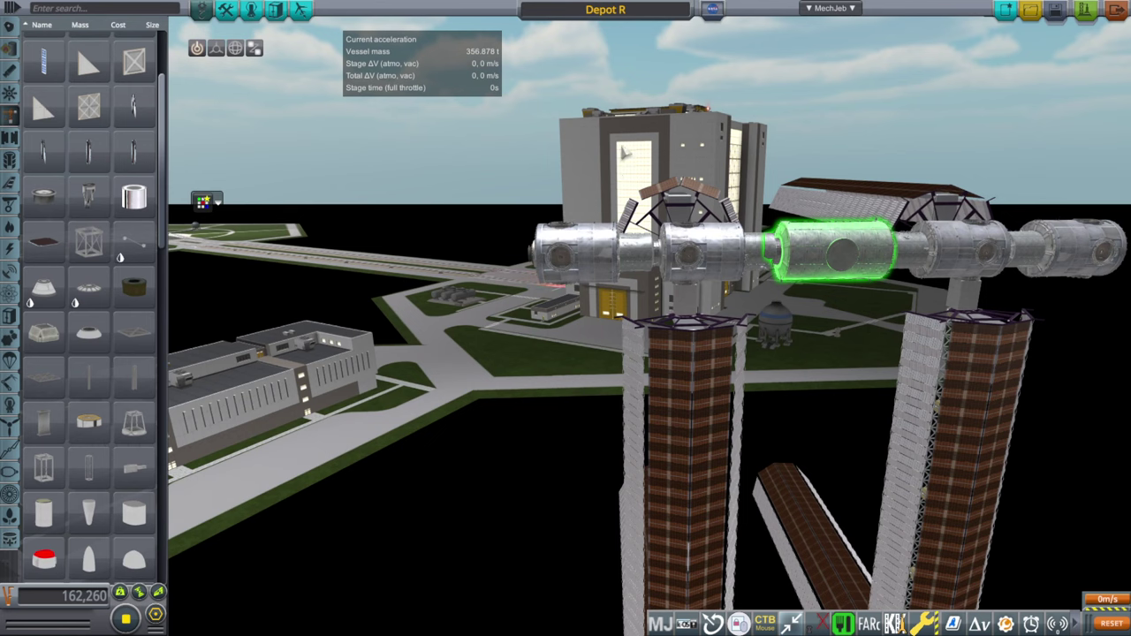
pyautogui.moveTo(698, 122); pyautogui.dragTo(376, 256)
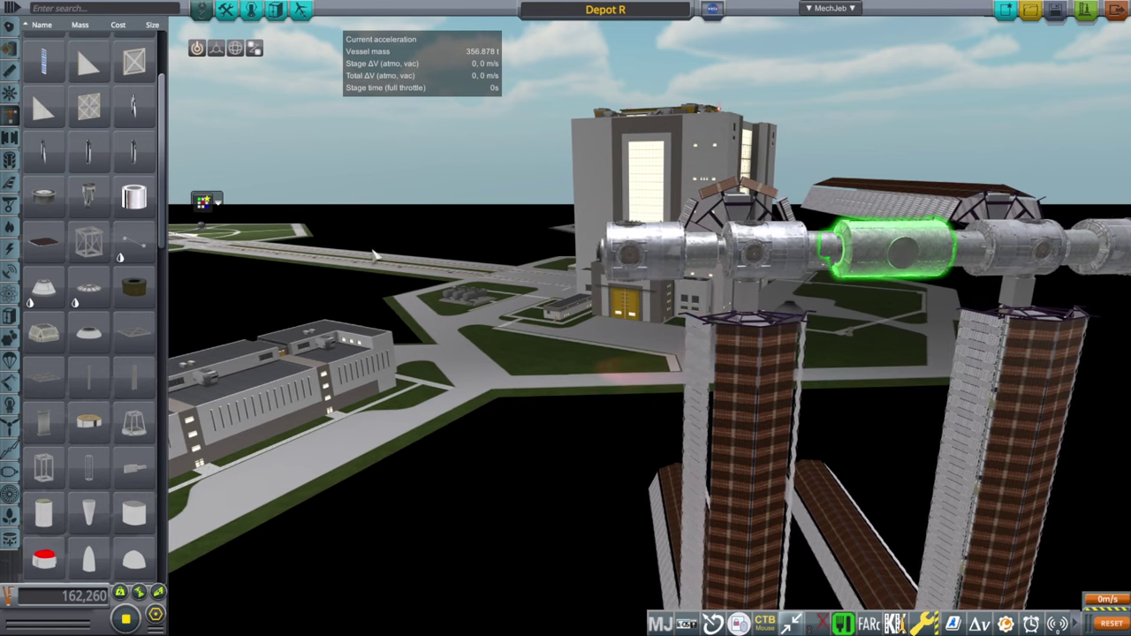
pyautogui.moveTo(524, 255); pyautogui.dragTo(573, 255)
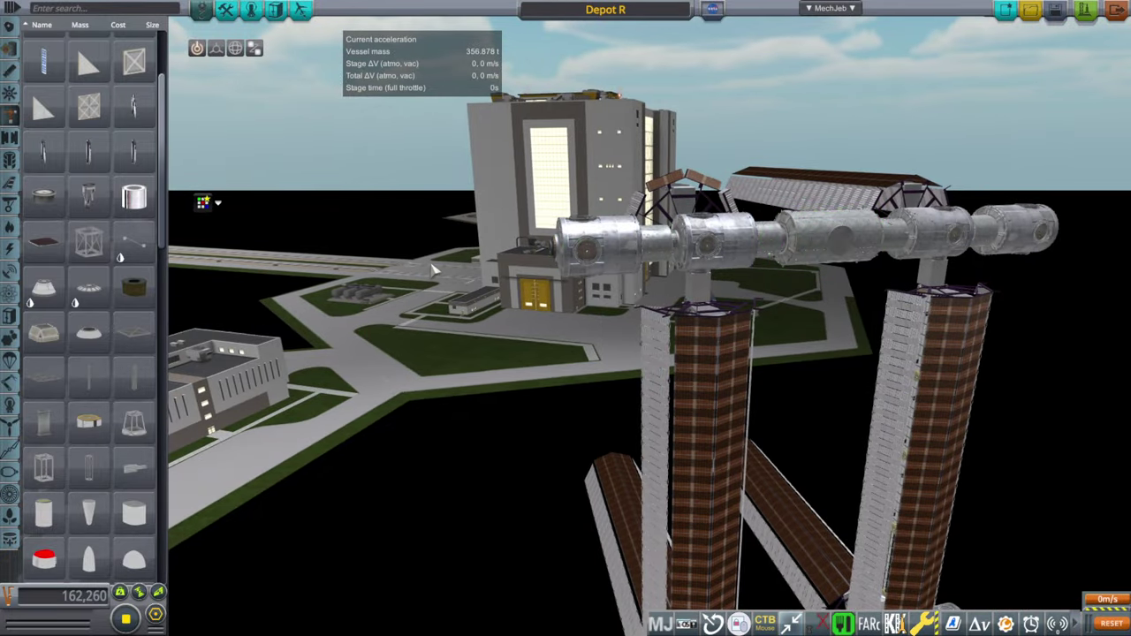
pyautogui.moveTo(473, 251); pyautogui.dragTo(1118, 163)
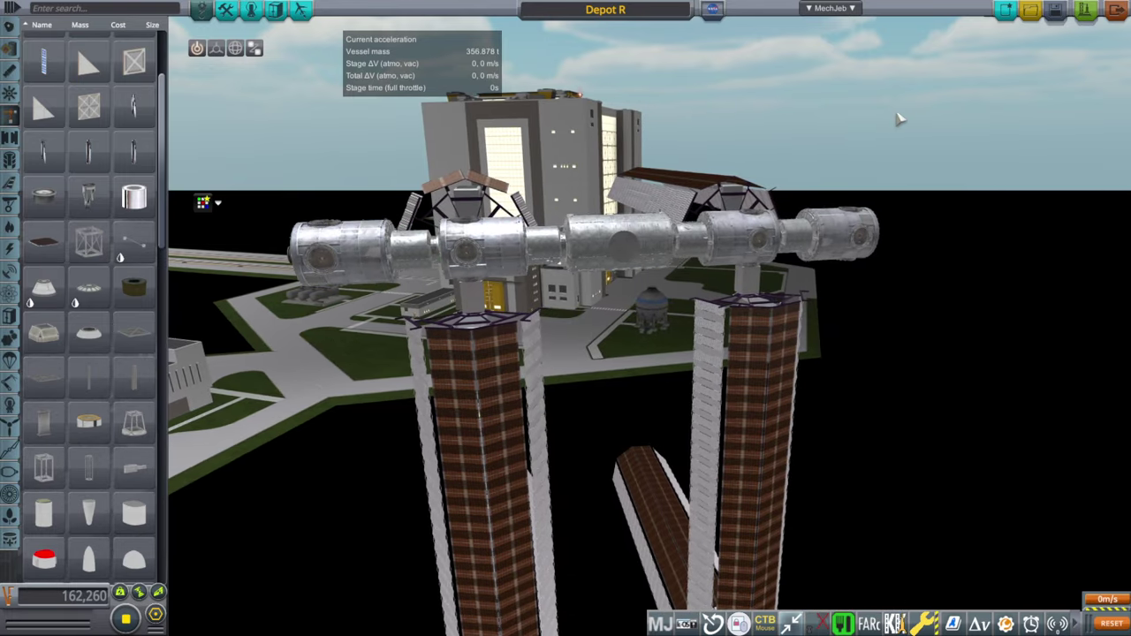
pyautogui.moveTo(900, 119); pyautogui.dragTo(548, 132)
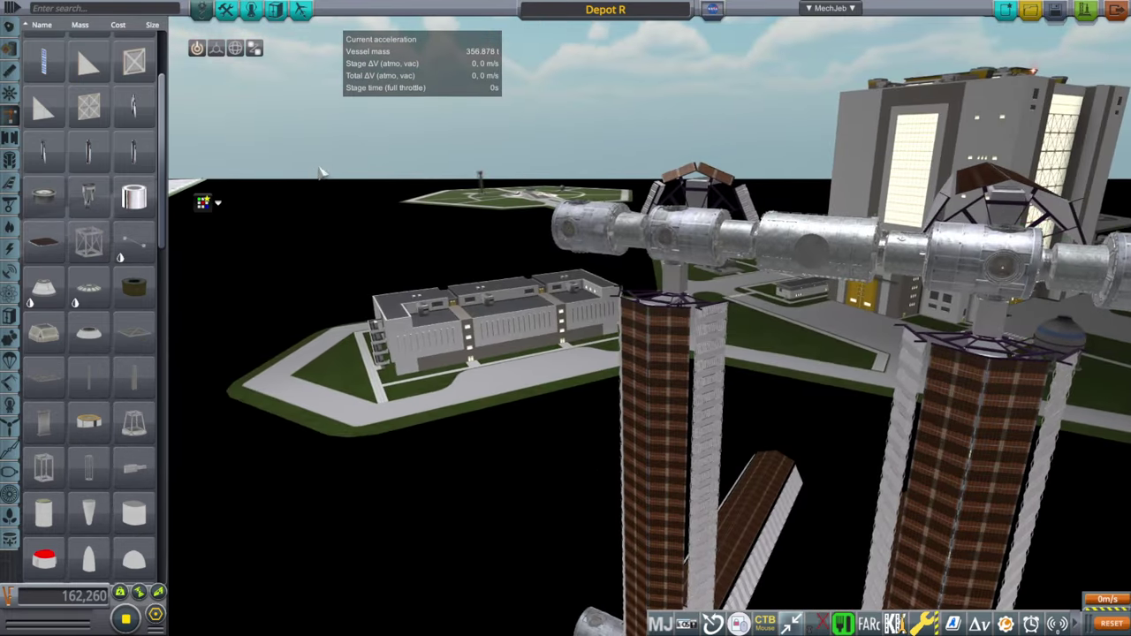
pyautogui.moveTo(417, 195); pyautogui.dragTo(470, 243)
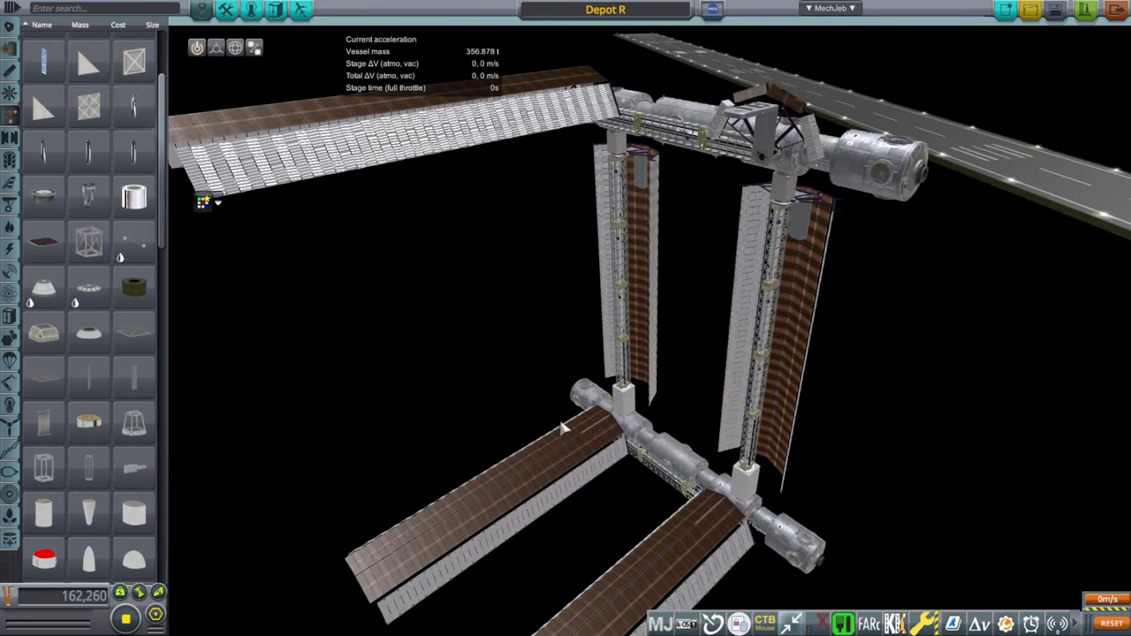
# Examine Depot R's whole frame from the truss side, the end and the front, comparing both module rows and array directions.
pyautogui.moveTo(416, 461); pyautogui.dragTo(271, 265)
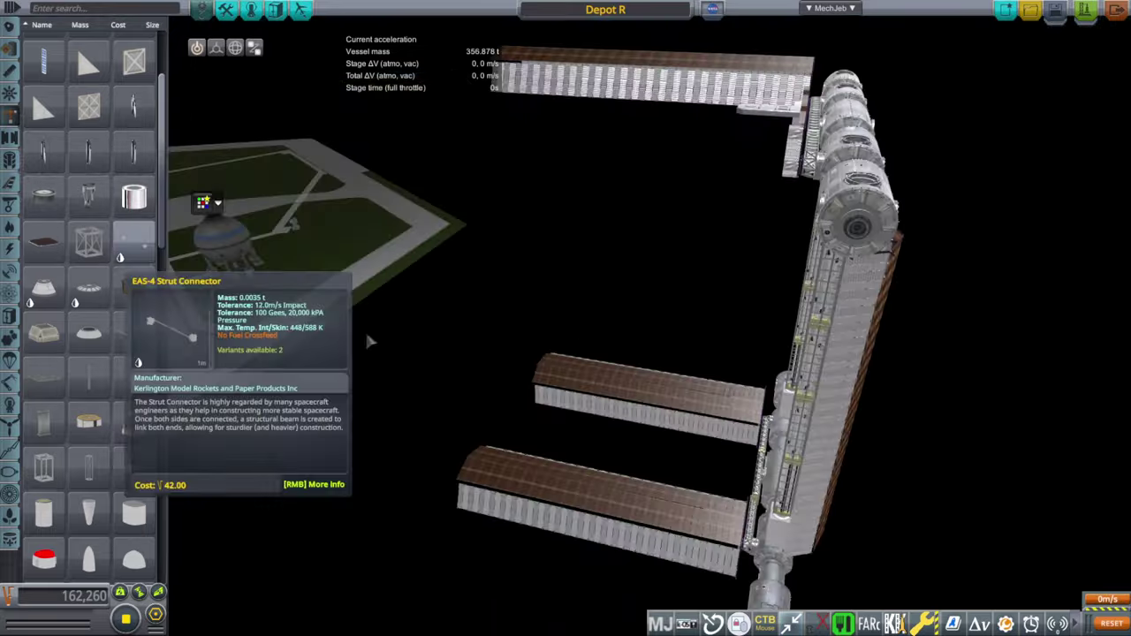
pyautogui.moveTo(792, 353); pyautogui.dragTo(570, 447)
pyautogui.moveTo(1076, 372); pyautogui.dragTo(965, 421)
pyautogui.moveTo(459, 439); pyautogui.dragTo(826, 448)
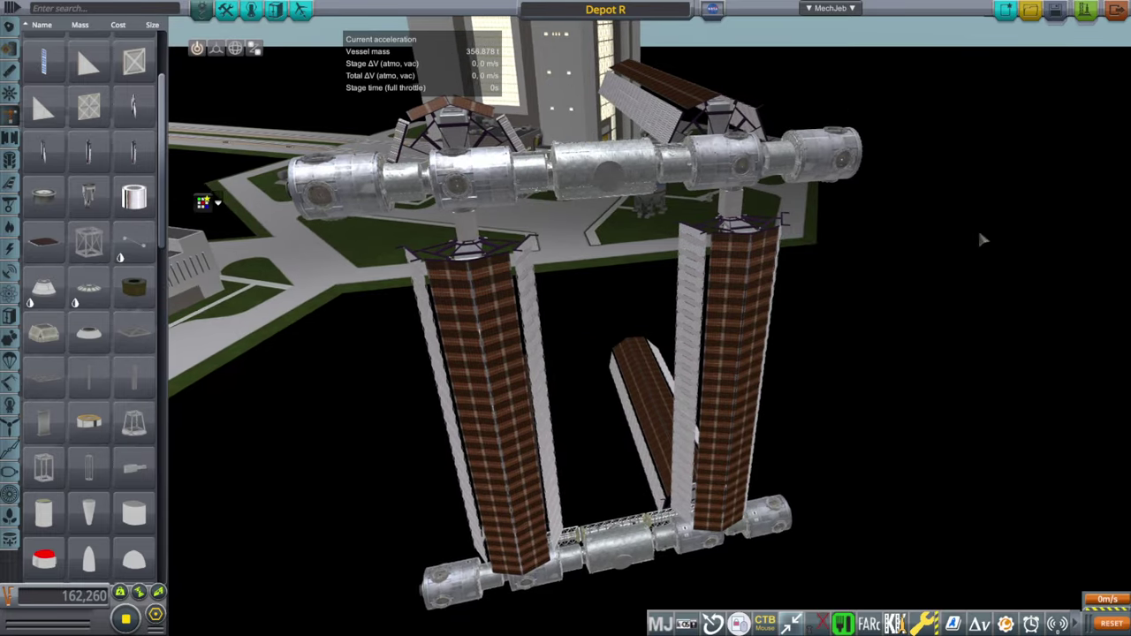
pyautogui.moveTo(979, 234); pyautogui.dragTo(922, 275)
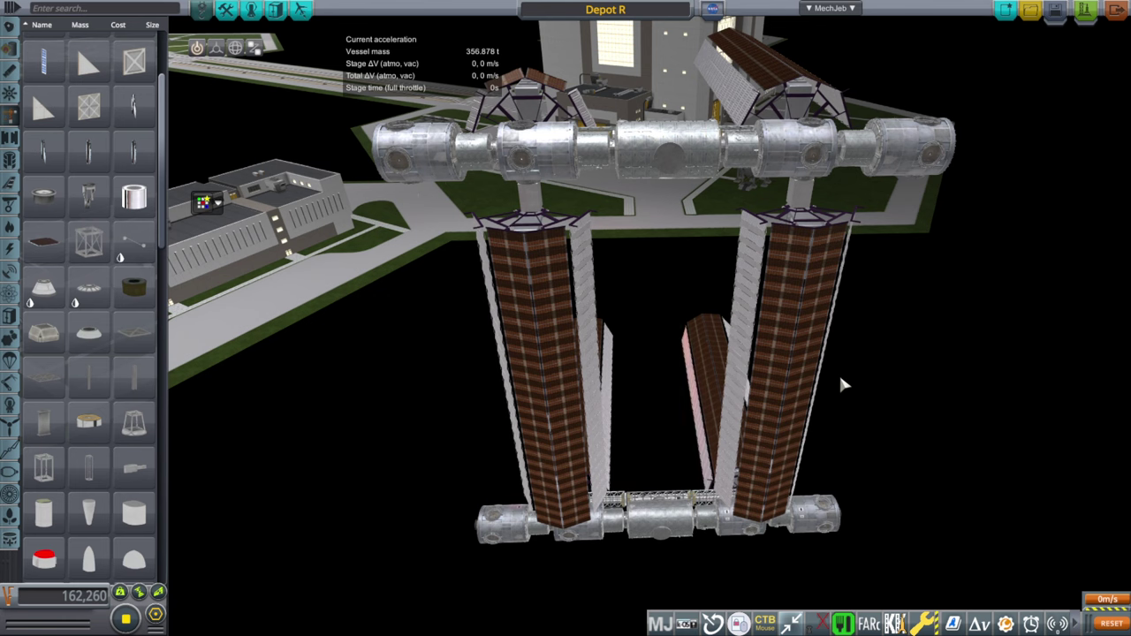
pyautogui.moveTo(920, 292); pyautogui.dragTo(914, 349)
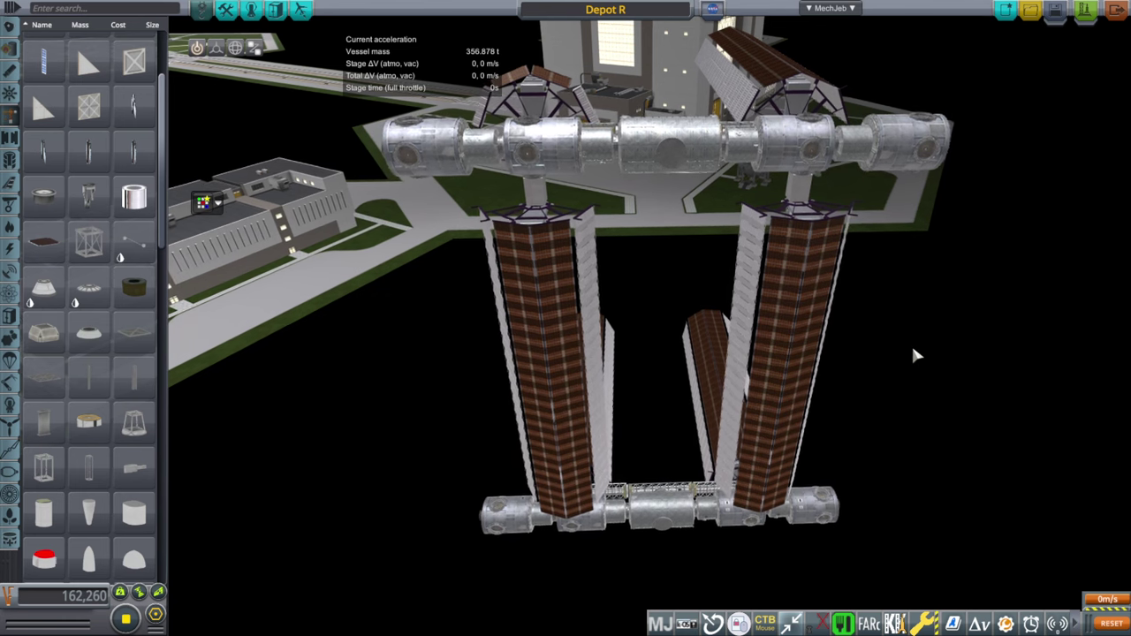
pyautogui.scroll(1, 910, 352)
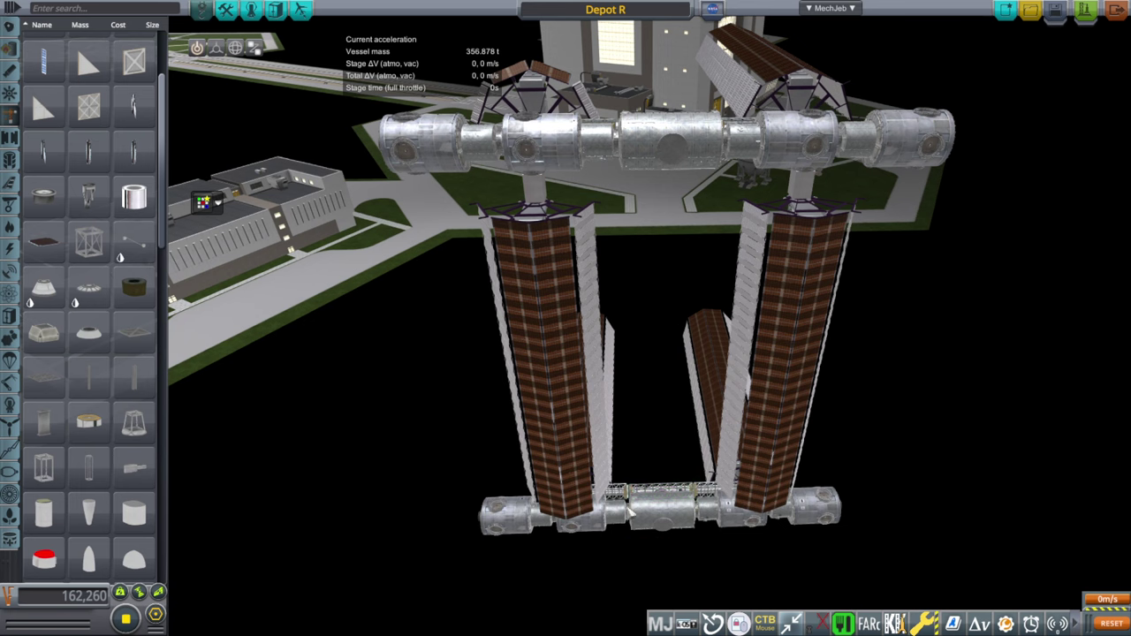
pyautogui.moveTo(884, 279); pyautogui.dragTo(810, 237)
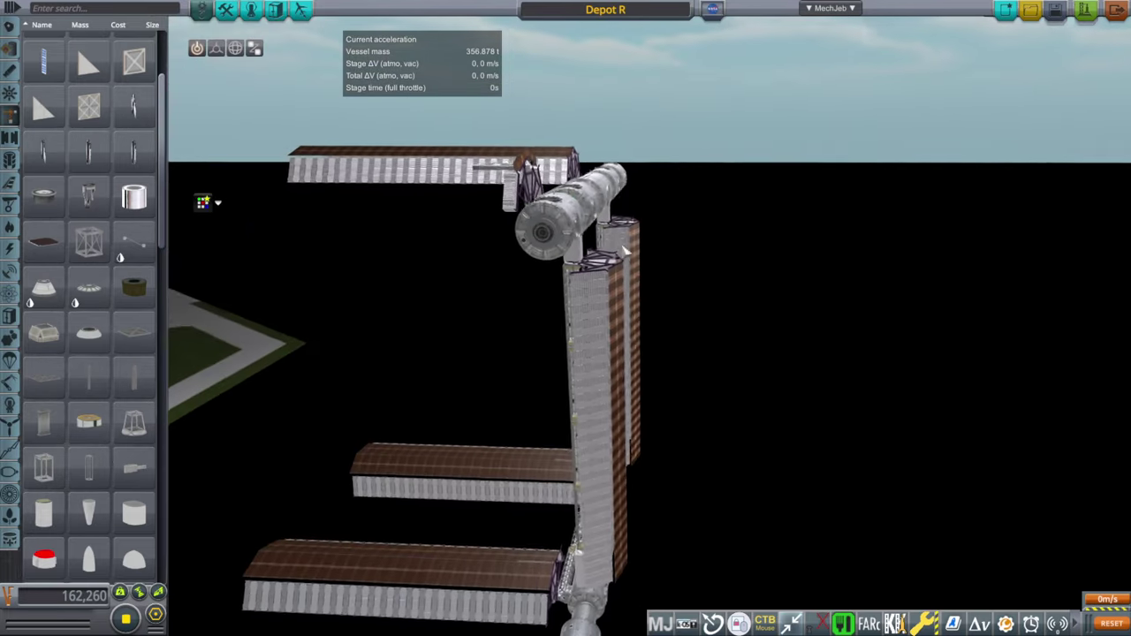
pyautogui.moveTo(670, 274); pyautogui.dragTo(363, 204)
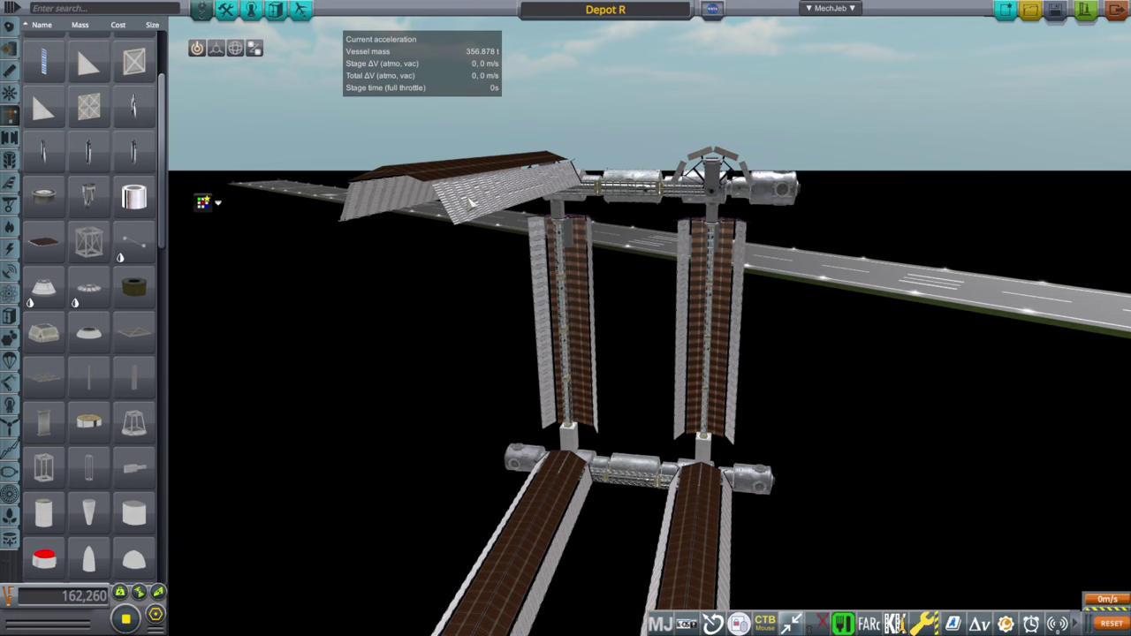
pyautogui.moveTo(668, 250); pyautogui.dragTo(408, 234)
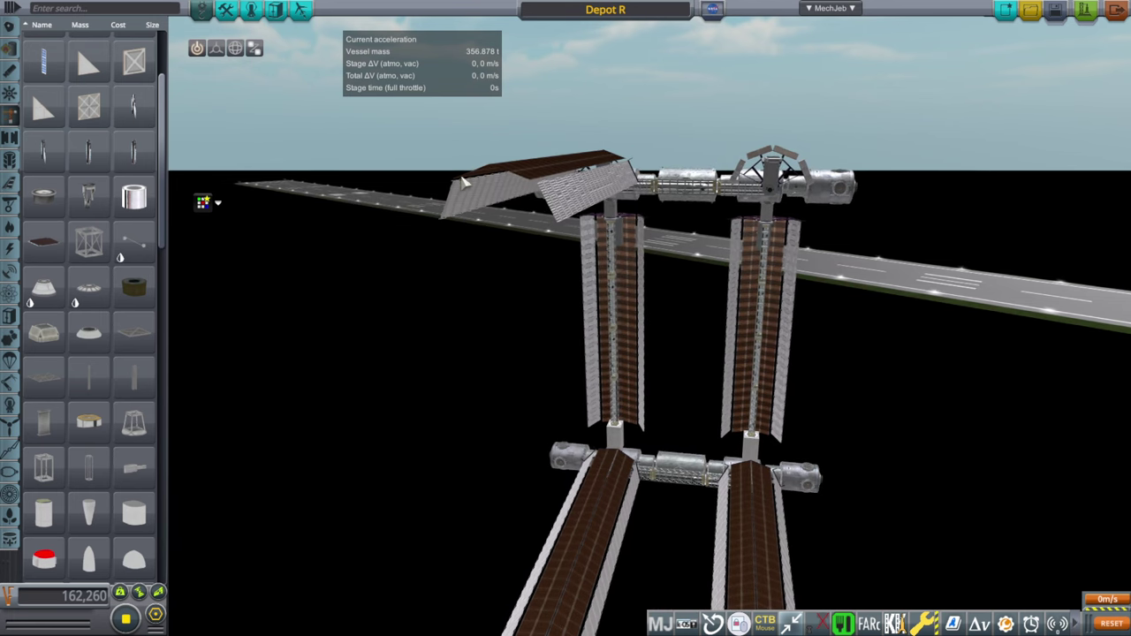
pyautogui.moveTo(566, 240); pyautogui.dragTo(779, 312)
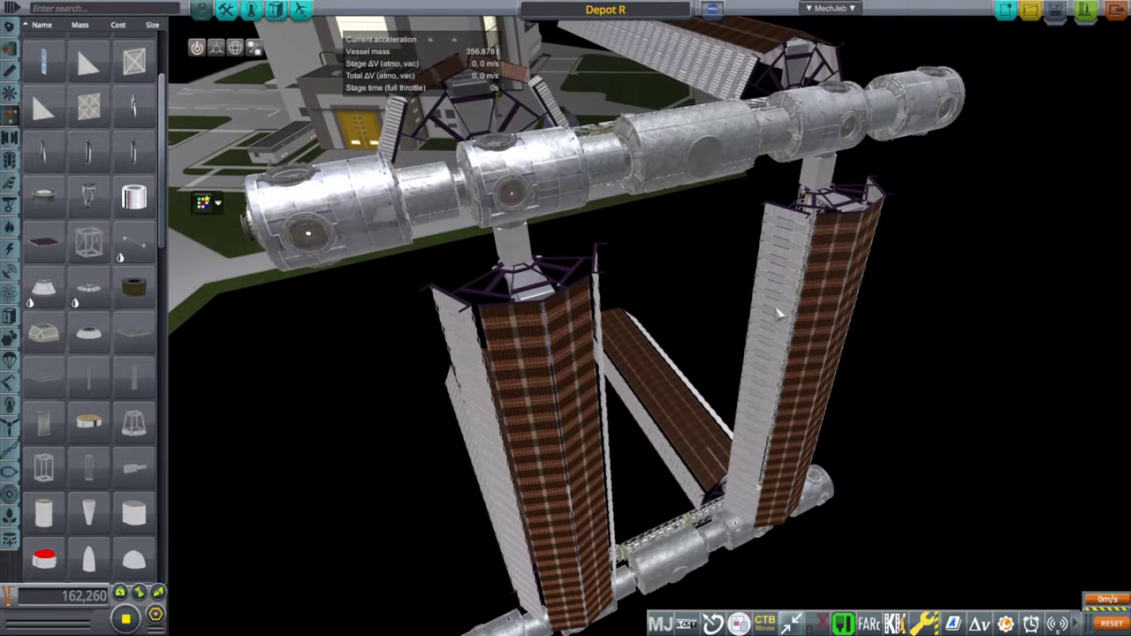
# Examine the joint between Depot R's centre module and its neighbours, and the array mounts along the upper row.
pyautogui.moveTo(900, 303); pyautogui.dragTo(1092, 163)
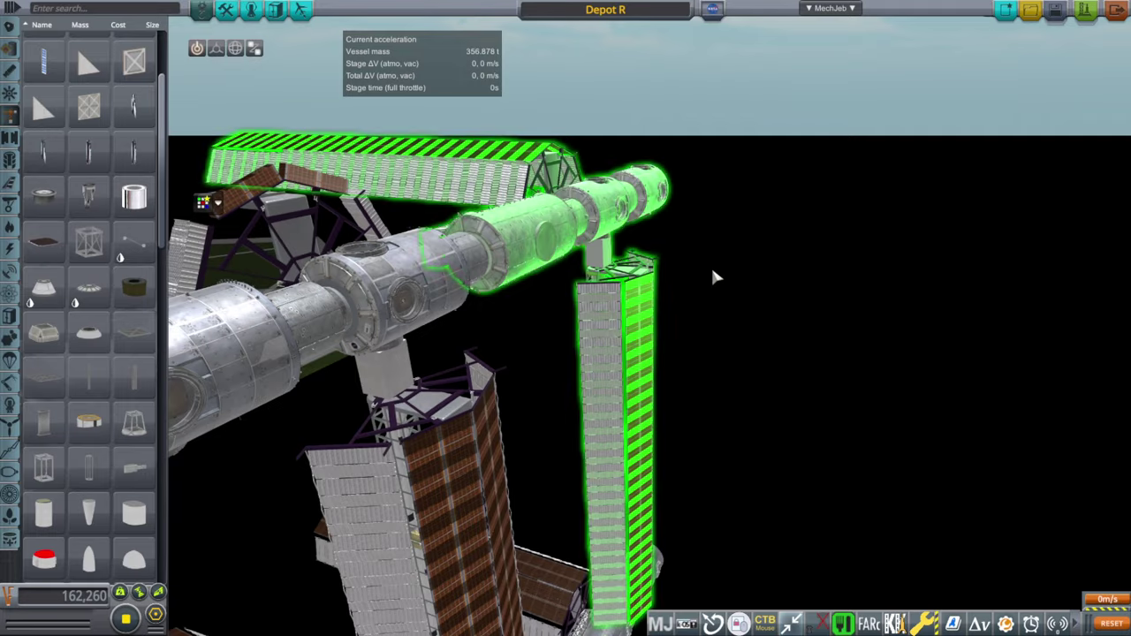
pyautogui.moveTo(713, 270); pyautogui.dragTo(605, 351)
pyautogui.moveTo(705, 375); pyautogui.dragTo(503, 362)
pyautogui.moveTo(989, 218); pyautogui.dragTo(808, 354)
pyautogui.moveTo(829, 289); pyautogui.dragTo(633, 143)
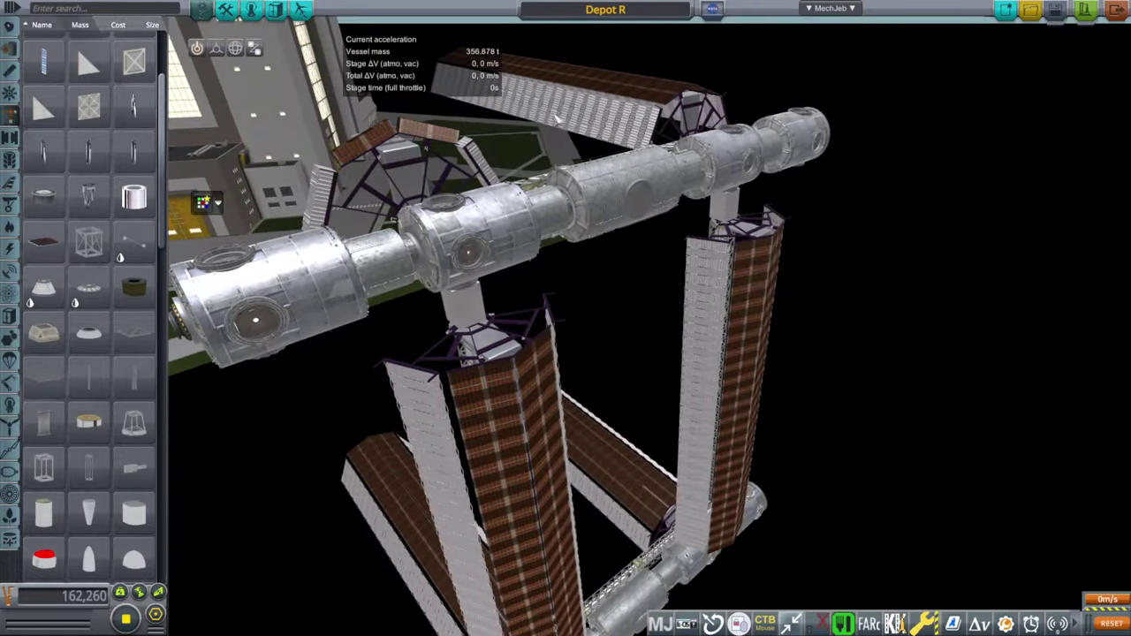
pyautogui.moveTo(968, 287); pyautogui.dragTo(906, 217)
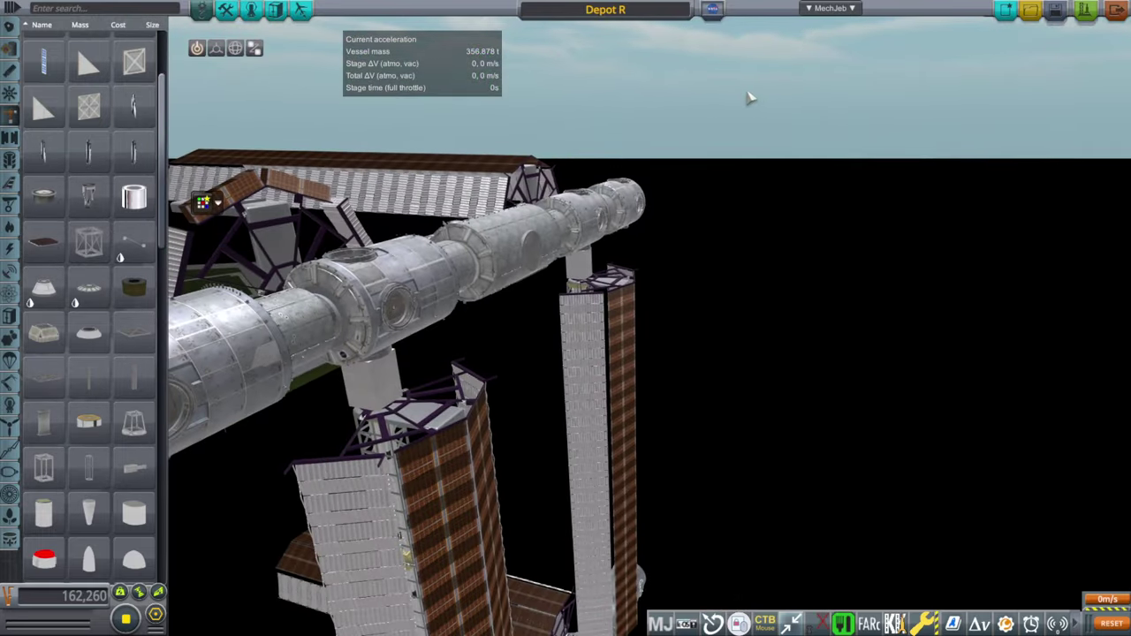
pyautogui.moveTo(723, 100); pyautogui.dragTo(787, 220)
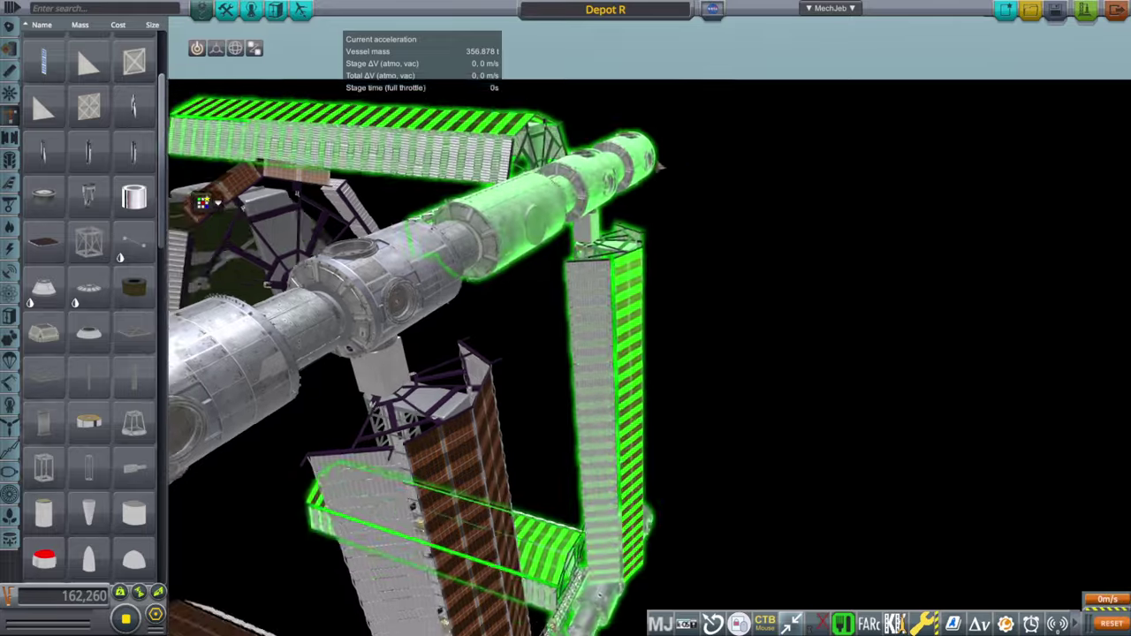
pyautogui.moveTo(455, 243); pyautogui.dragTo(485, 116)
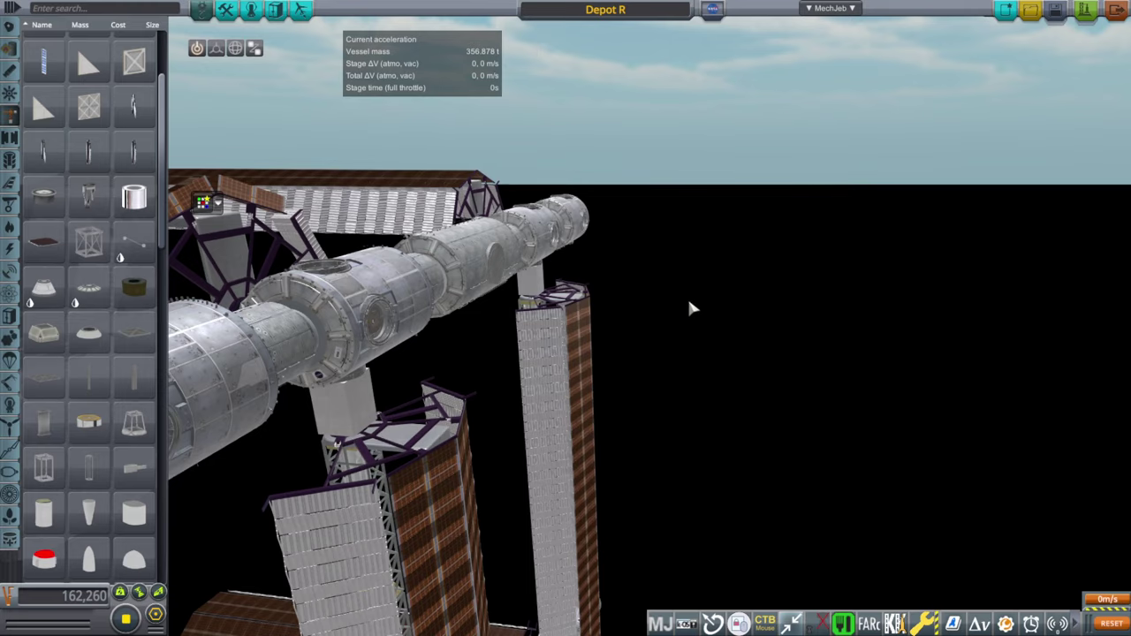
pyautogui.moveTo(755, 175); pyautogui.dragTo(607, 140)
pyautogui.moveTo(945, 243); pyautogui.dragTo(386, 299)
pyautogui.moveTo(754, 98); pyautogui.dragTo(579, 99)
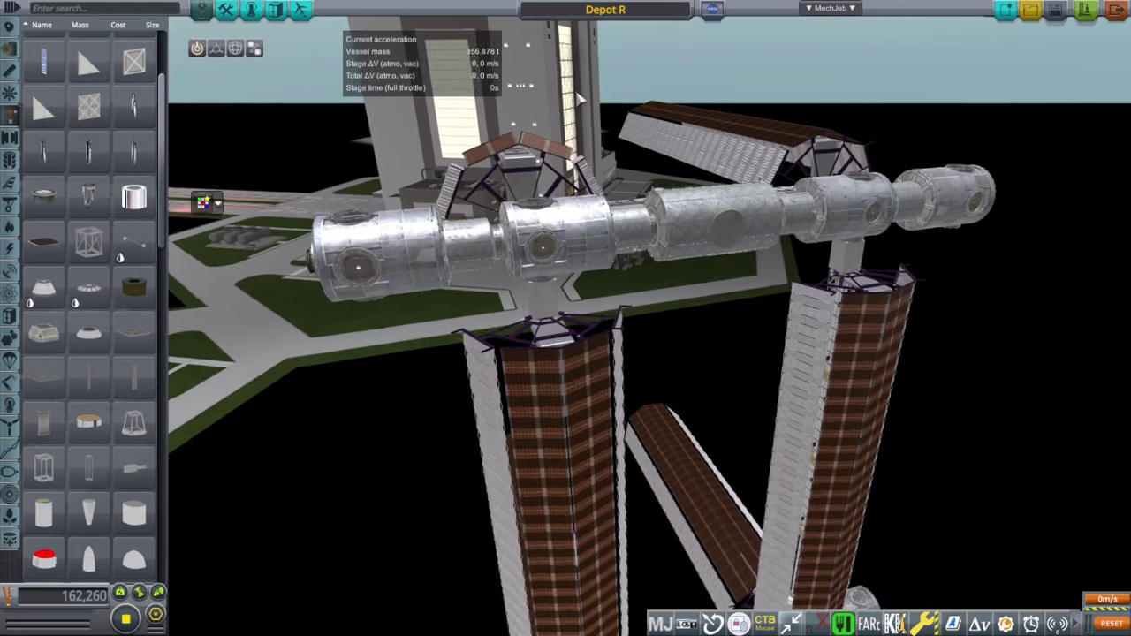
# Examine the docking ports on the end modules of Depot R's upper row from both ends.
pyautogui.moveTo(848, 176); pyautogui.dragTo(895, 91)
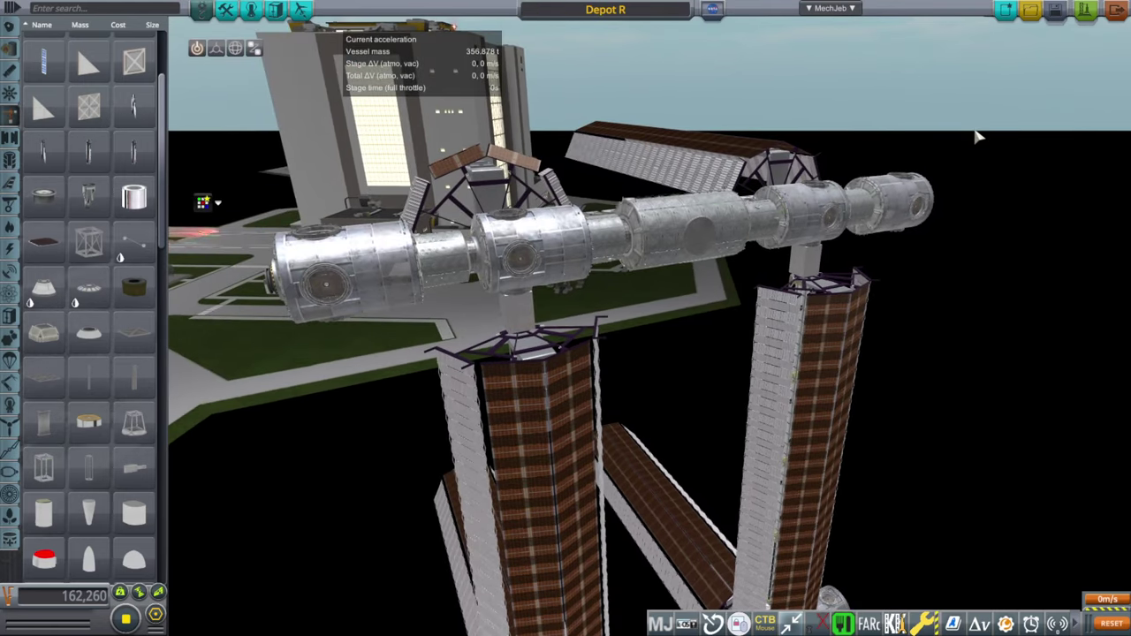
pyautogui.moveTo(965, 86); pyautogui.dragTo(805, 303)
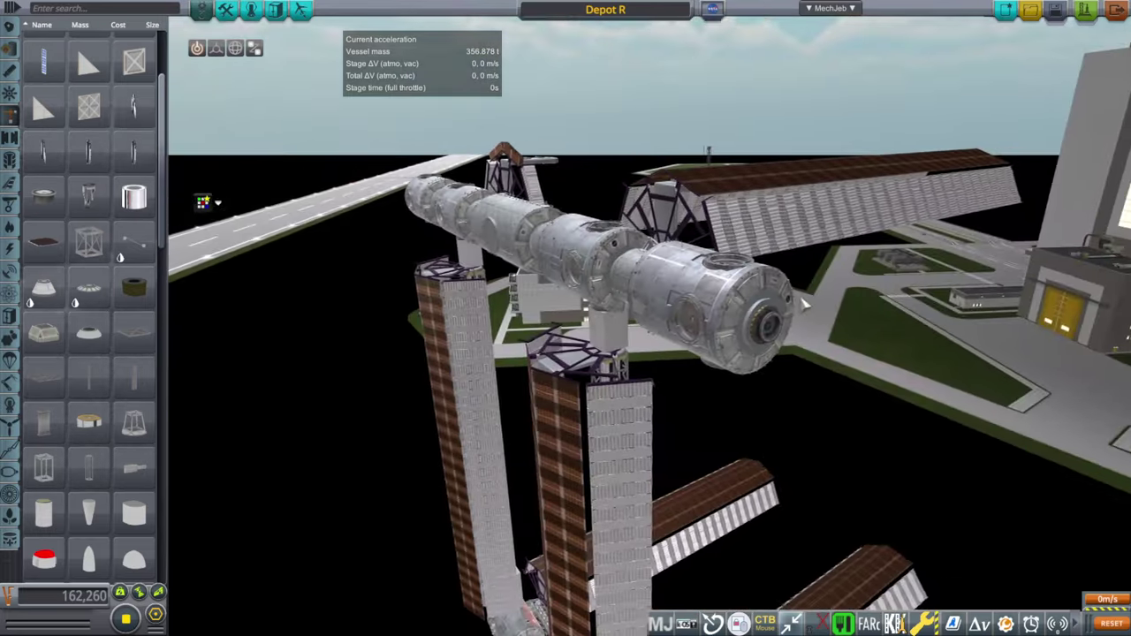
pyautogui.moveTo(1066, 387); pyautogui.dragTo(395, 153)
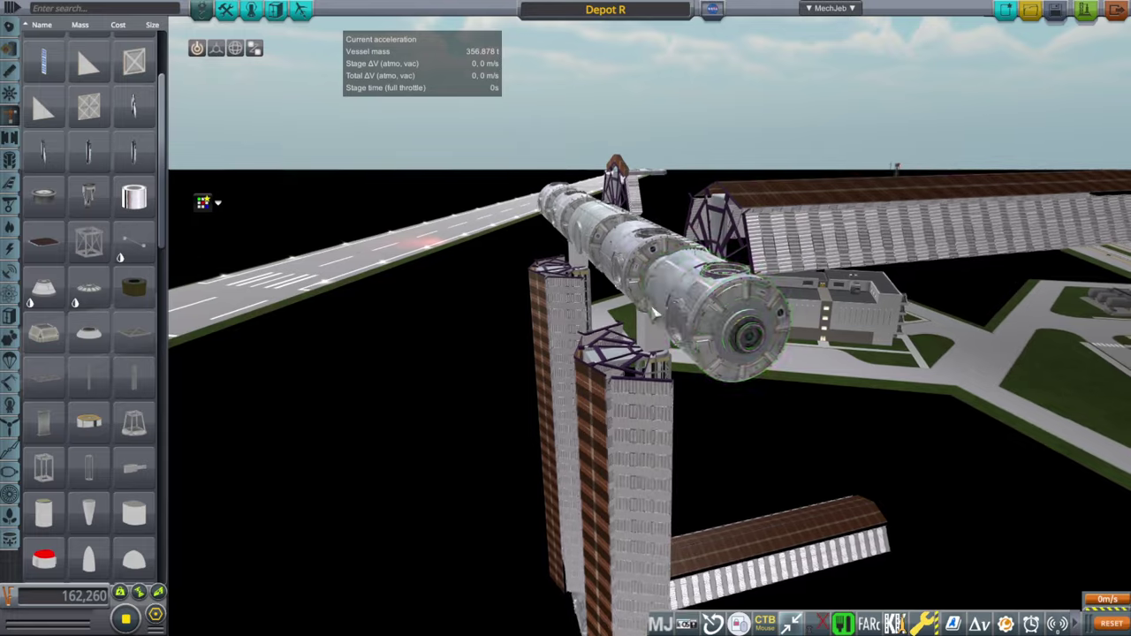
pyautogui.moveTo(778, 345); pyautogui.dragTo(674, 256)
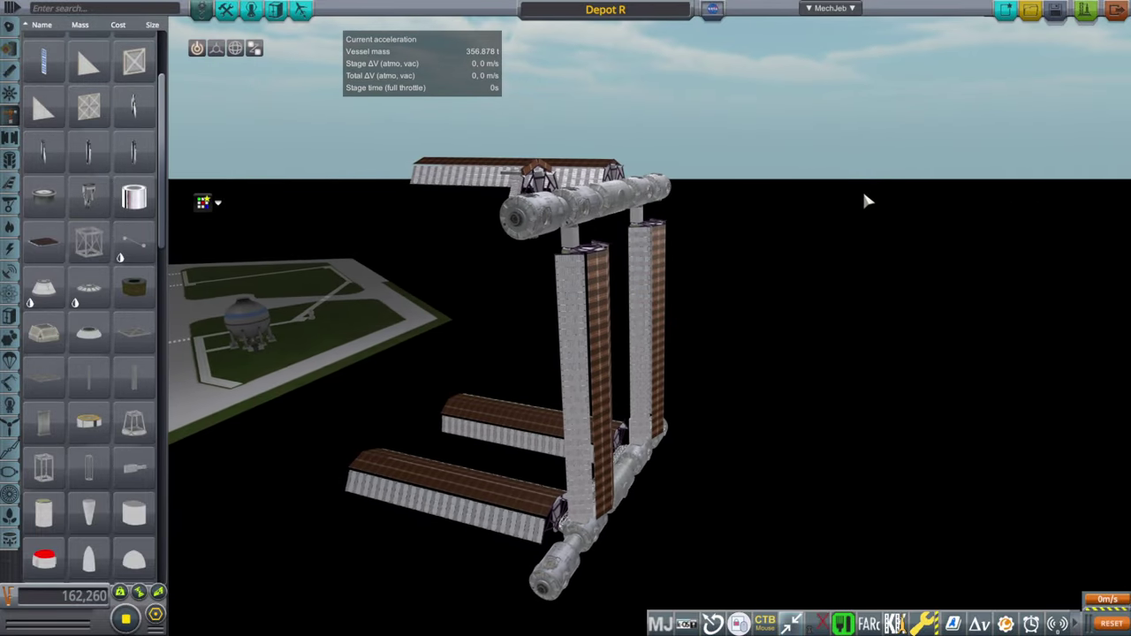
pyautogui.moveTo(866, 200); pyautogui.dragTo(637, 168)
pyautogui.scroll(-2, 380, 376)
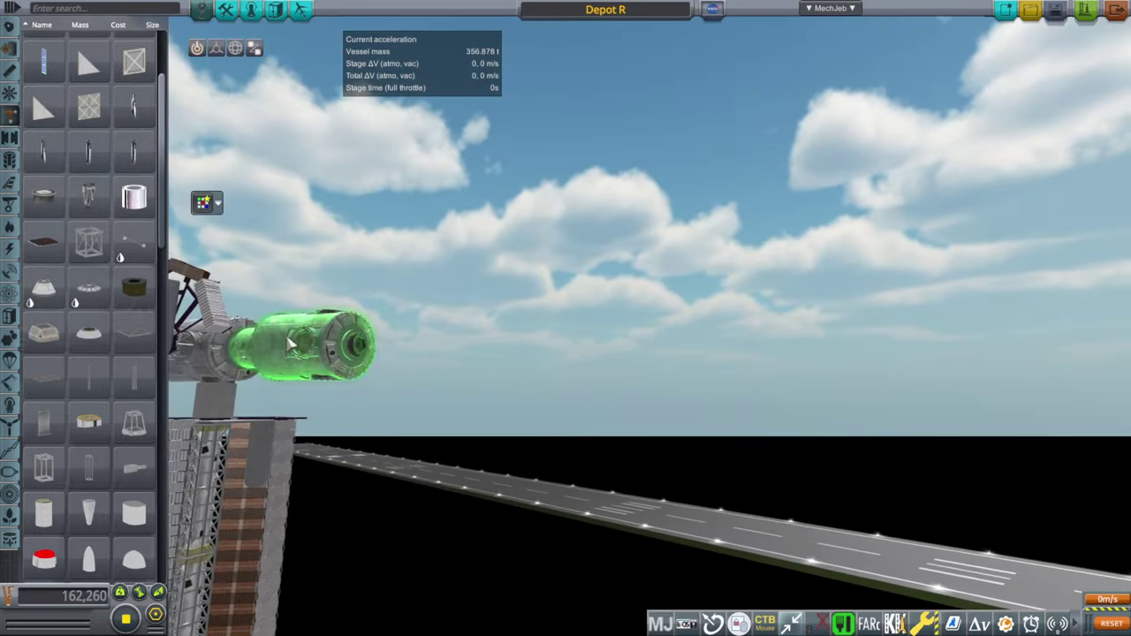
# Examine Depot R's frame from the end module around to the front, including both module rows and the arrays between them.
pyautogui.moveTo(291, 344); pyautogui.dragTo(559, 394)
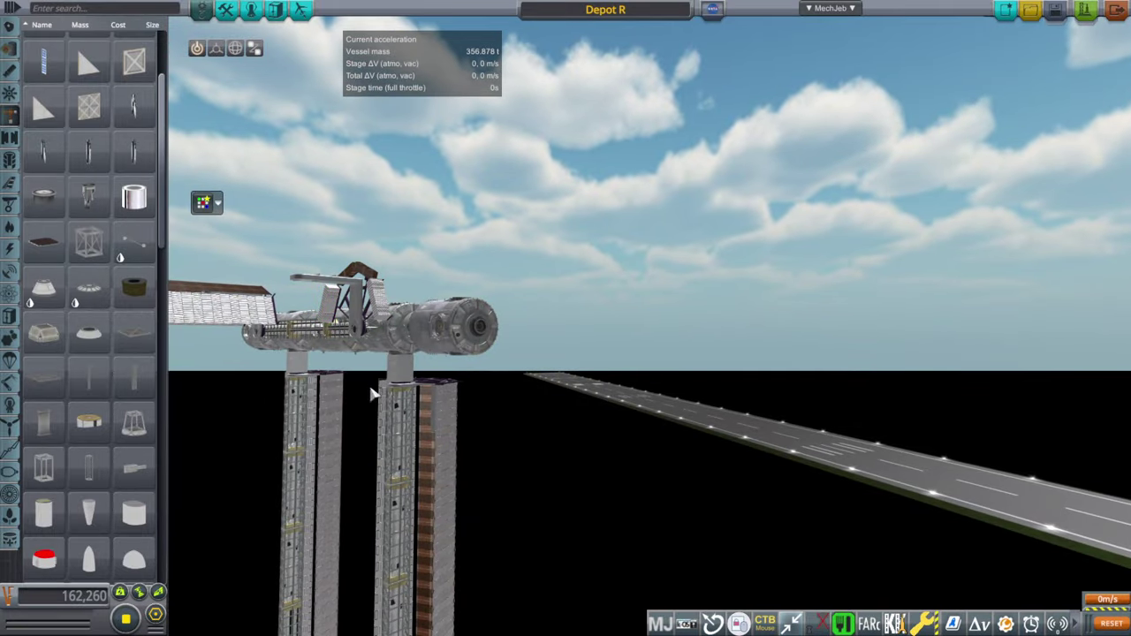
pyautogui.moveTo(626, 375); pyautogui.dragTo(718, 286)
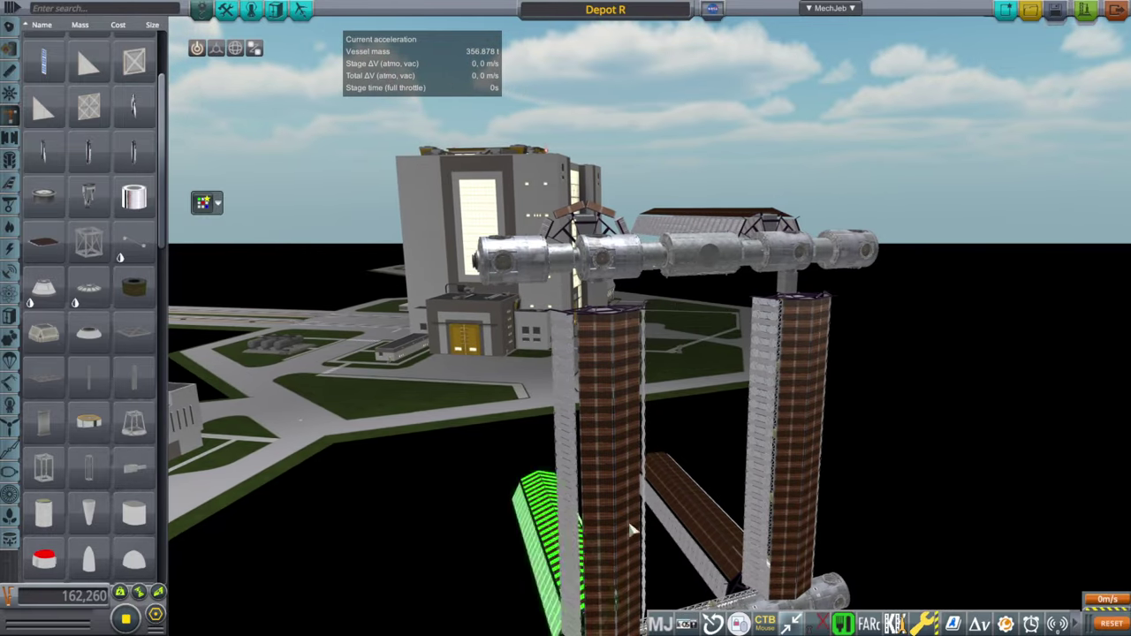
pyautogui.moveTo(822, 378); pyautogui.dragTo(619, 377)
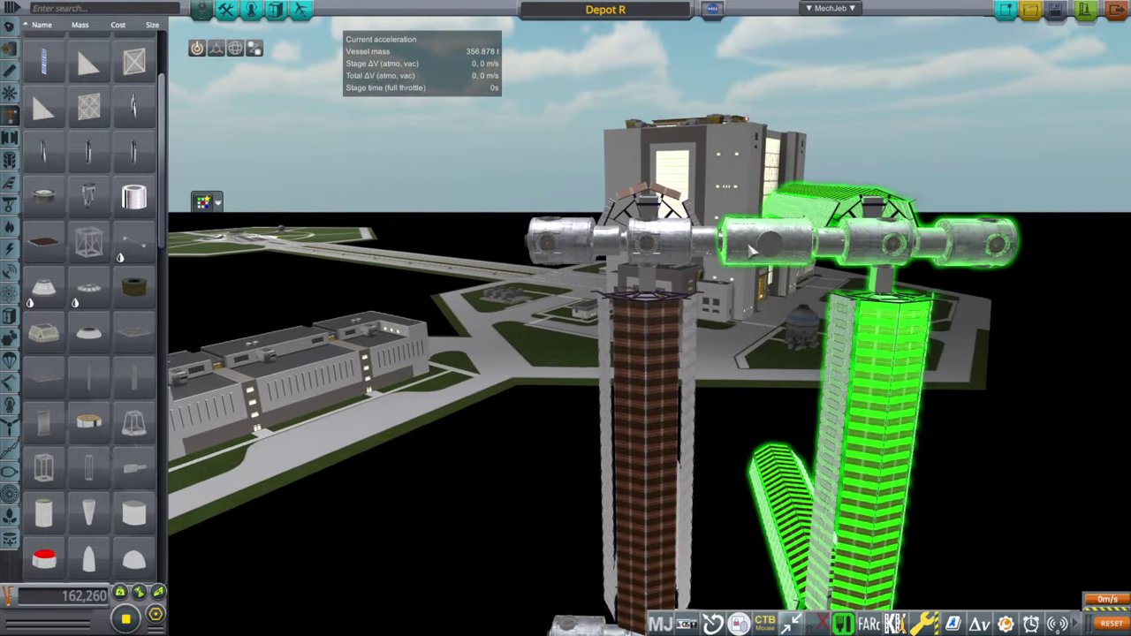
# Inspect the part details of the large station lab at the centre of Depot R's upper row and lower row.
pyautogui.moveTo(752, 434); pyautogui.dragTo(740, 538)
pyautogui.scroll(5, 742, 539)
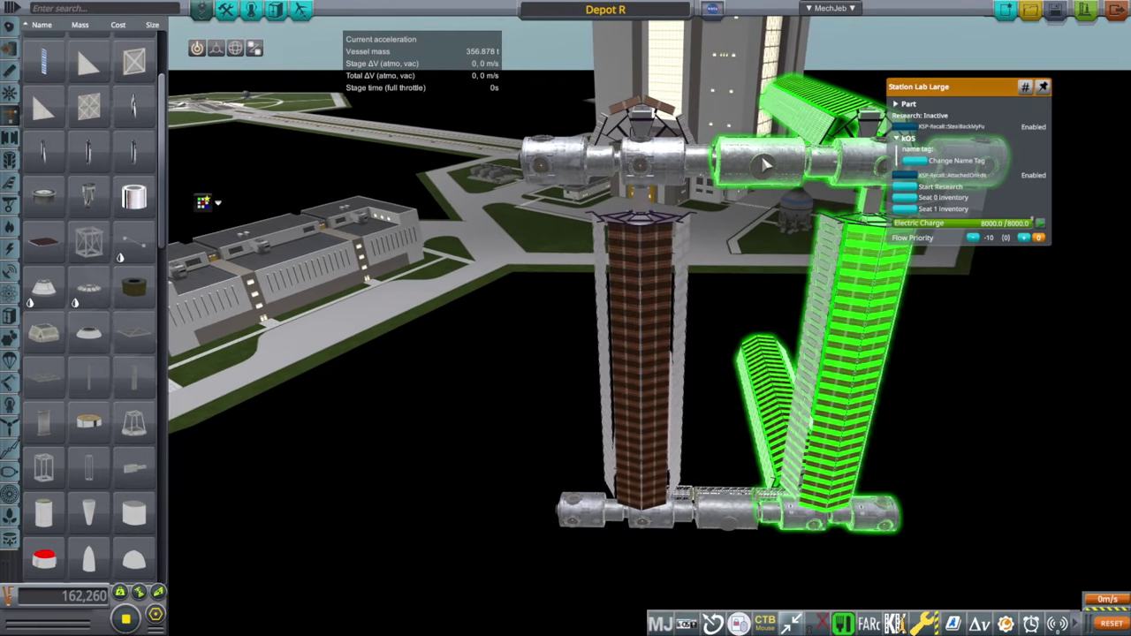
pyautogui.rightClick(733, 501)
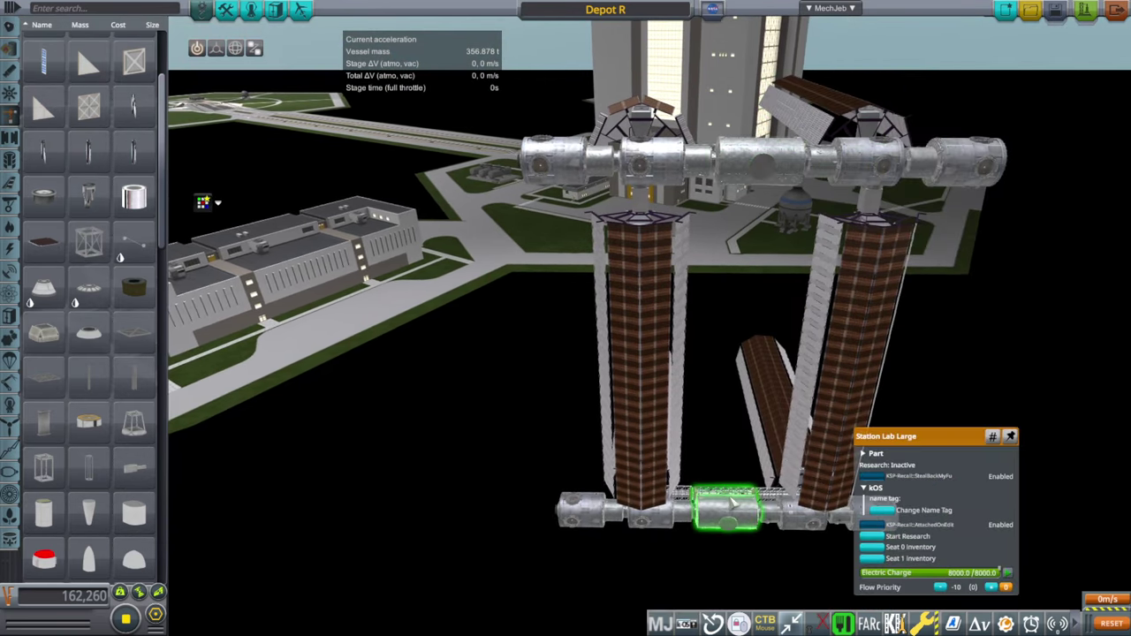
pyautogui.moveTo(727, 477); pyautogui.dragTo(762, 237)
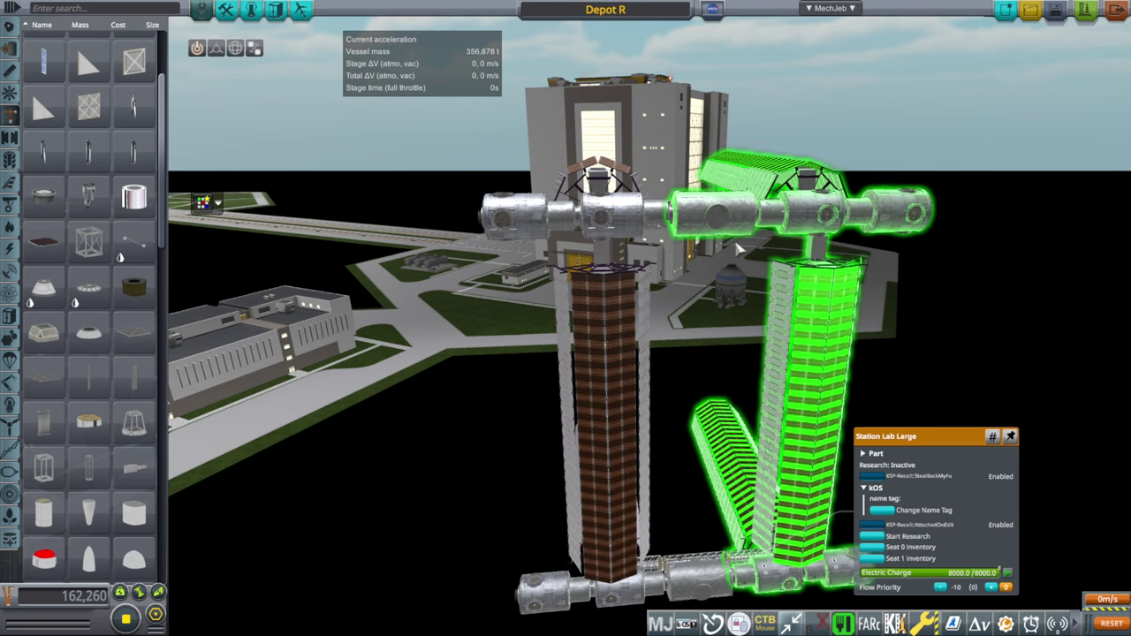
pyautogui.moveTo(720, 255); pyautogui.dragTo(1088, 297)
pyautogui.click(1084, 296)
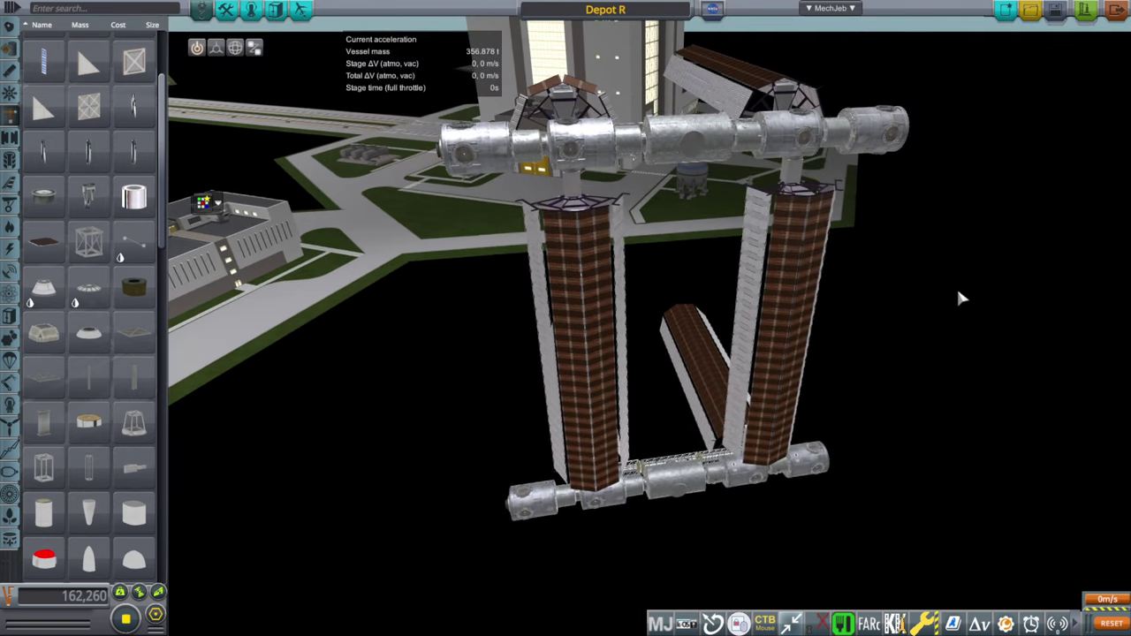
# Examine the full Depot R frame from the front and at an angle, comparing the vertical arrays with the rearward-pointing ones.
pyautogui.moveTo(958, 291); pyautogui.dragTo(881, 310)
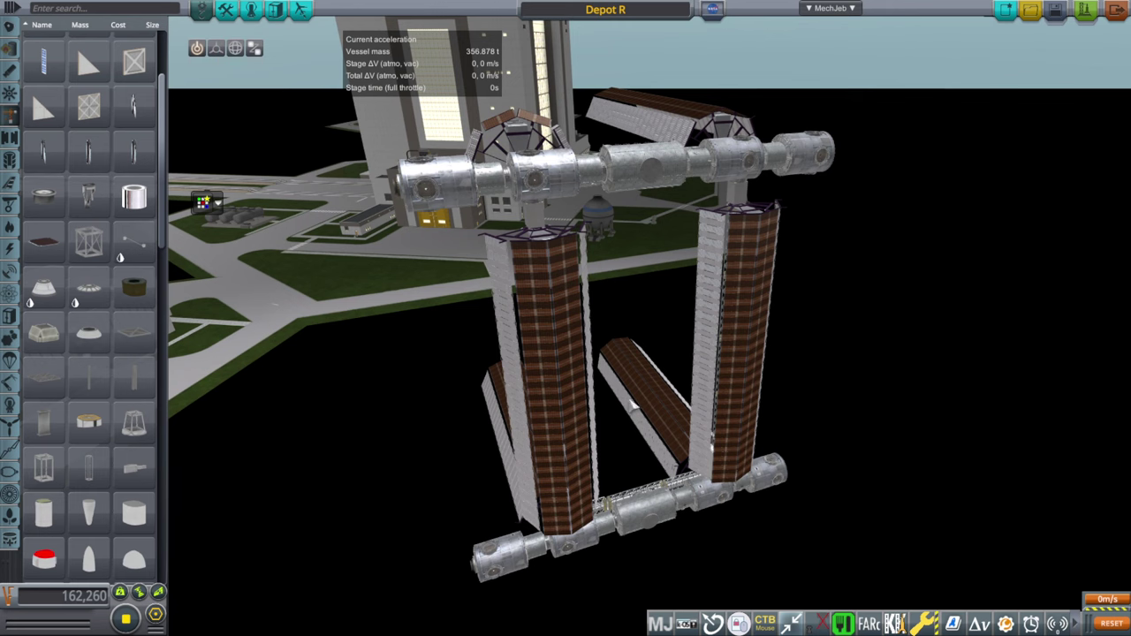
pyautogui.moveTo(602, 455); pyautogui.dragTo(654, 394)
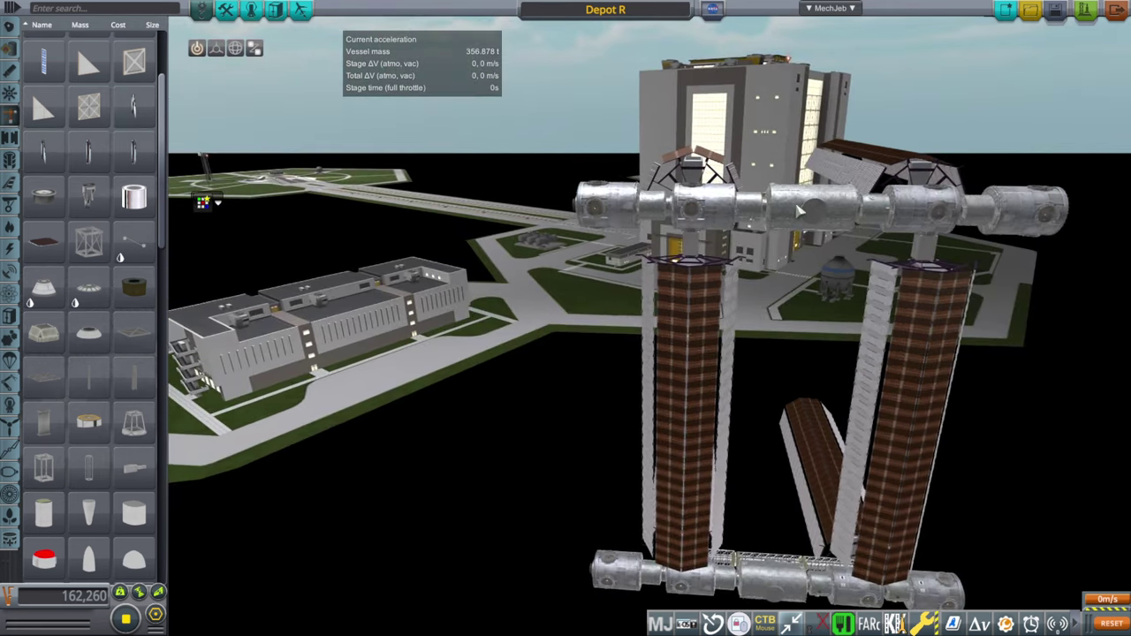
pyautogui.moveTo(894, 336); pyautogui.dragTo(895, 266)
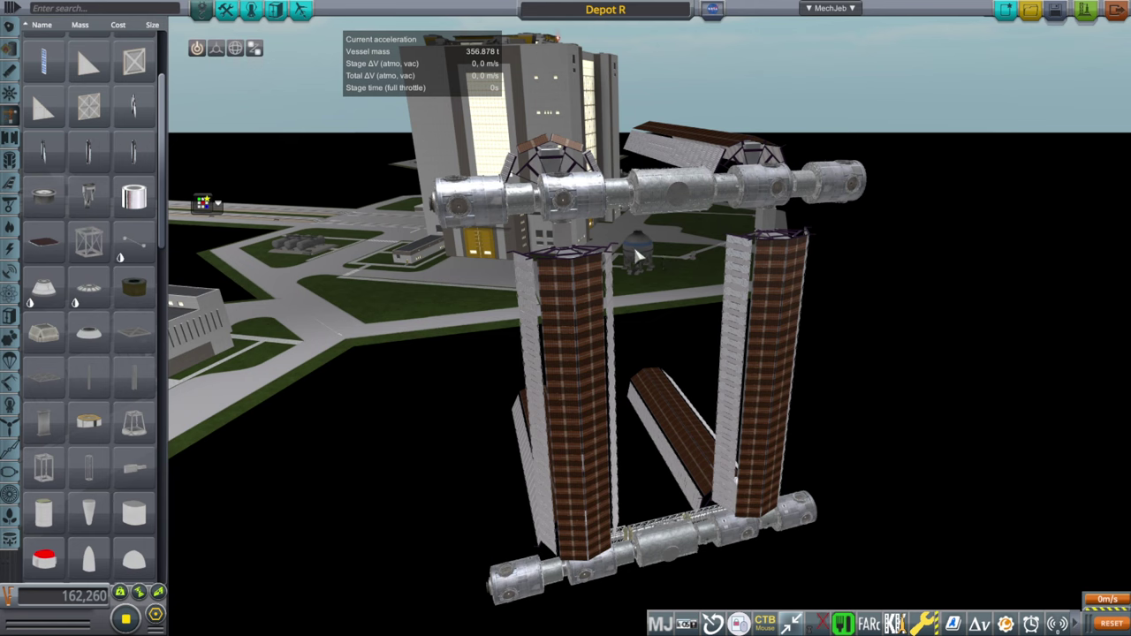
pyautogui.scroll(-4, 952, 331)
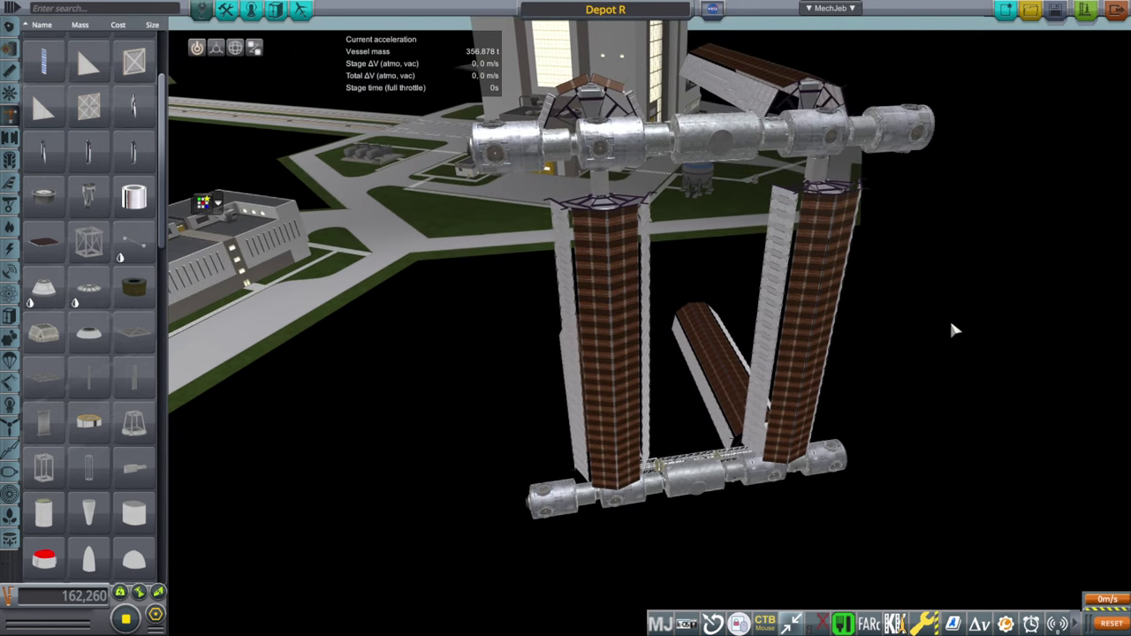
pyautogui.moveTo(962, 290); pyautogui.dragTo(888, 282)
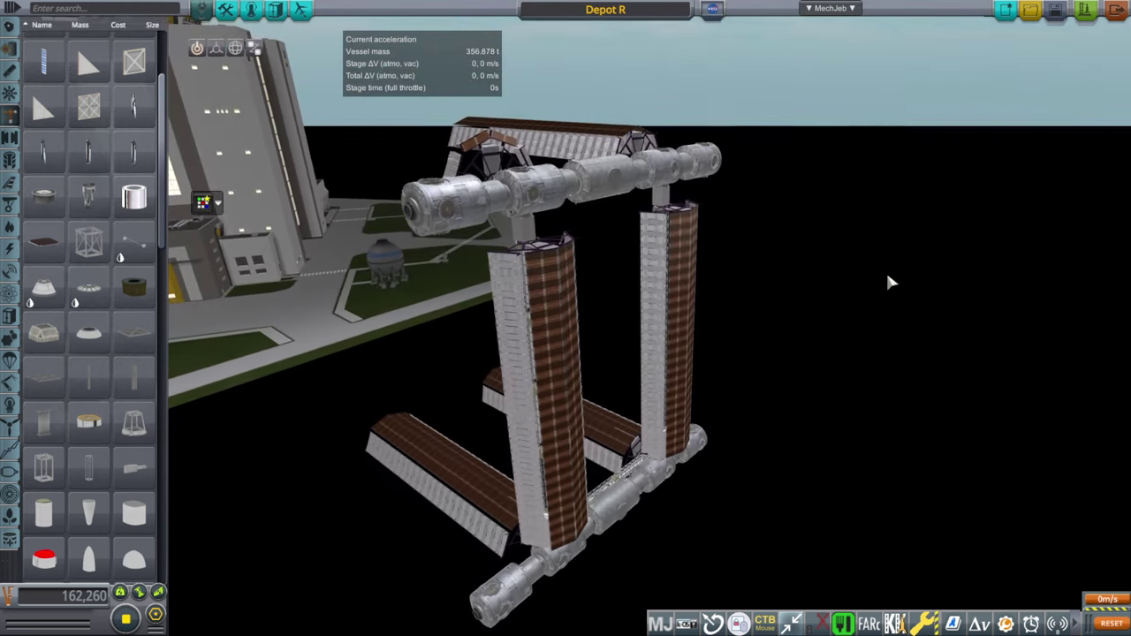